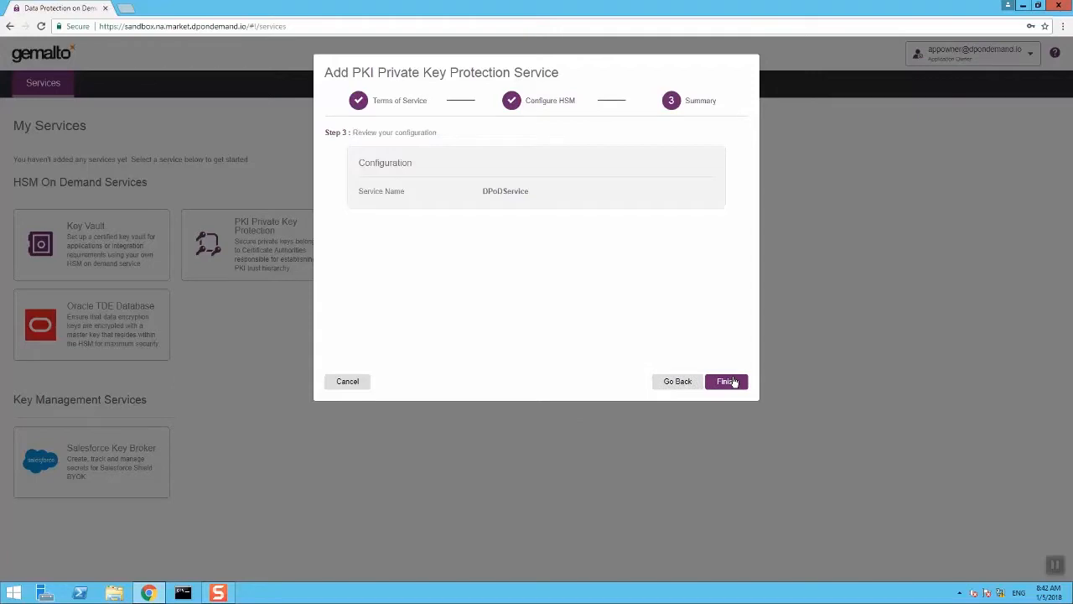
# Finish adding the PKI Private Key Protection service DPoDService and create a service client named DPoDService for it.
pyautogui.click(727, 382)
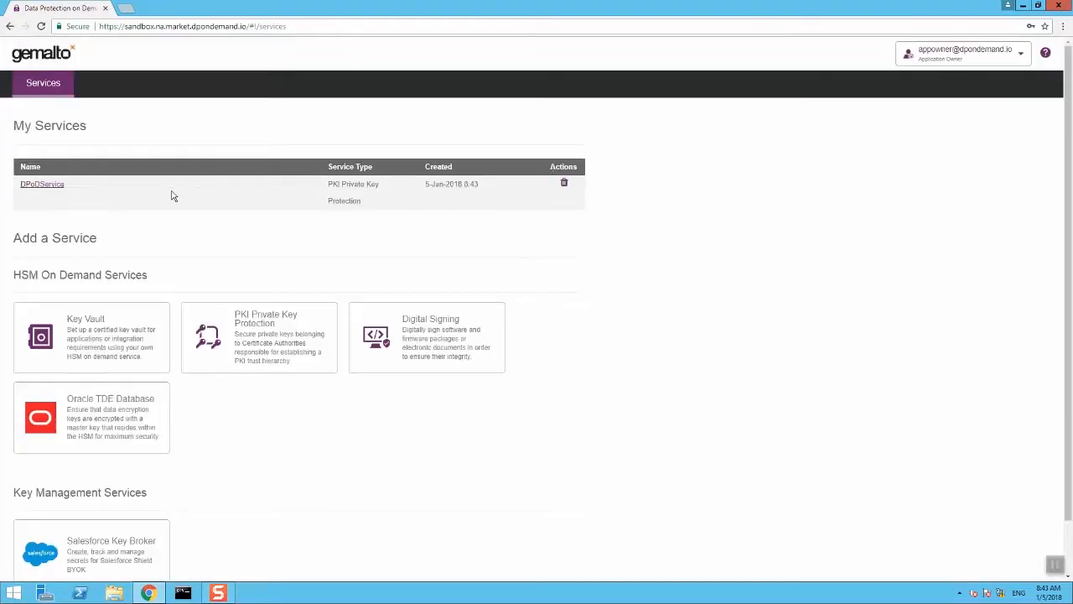
pyautogui.click(52, 186)
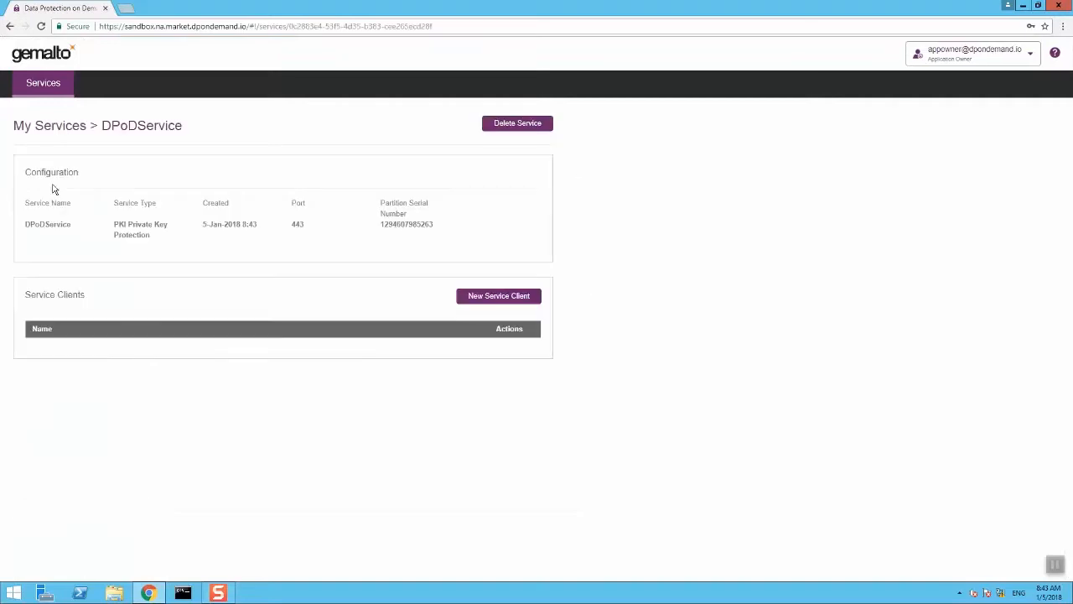
pyautogui.click(513, 301)
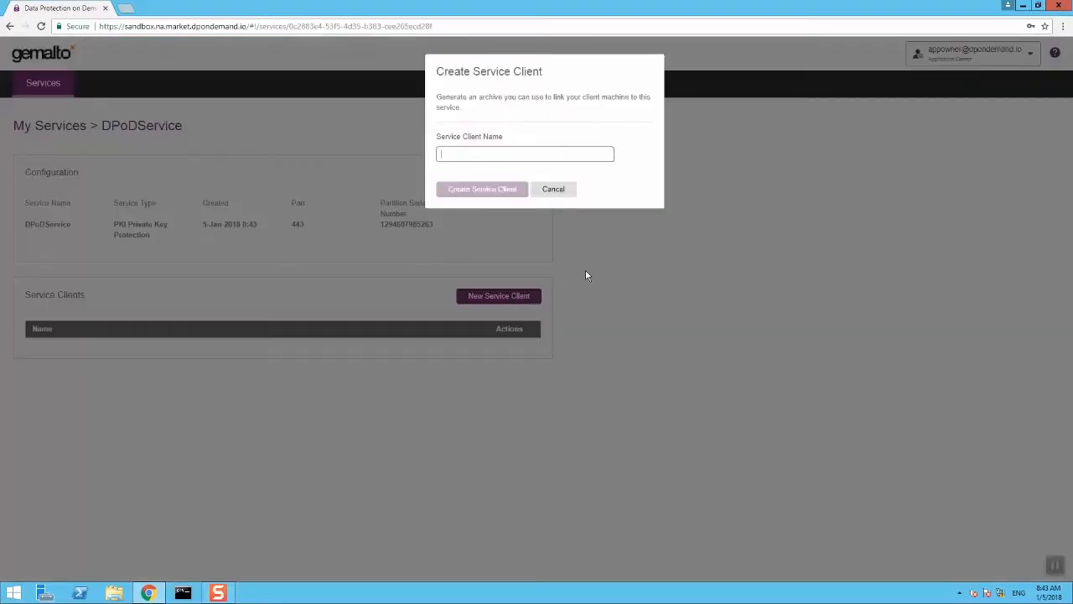
pyautogui.write('DPoDService')
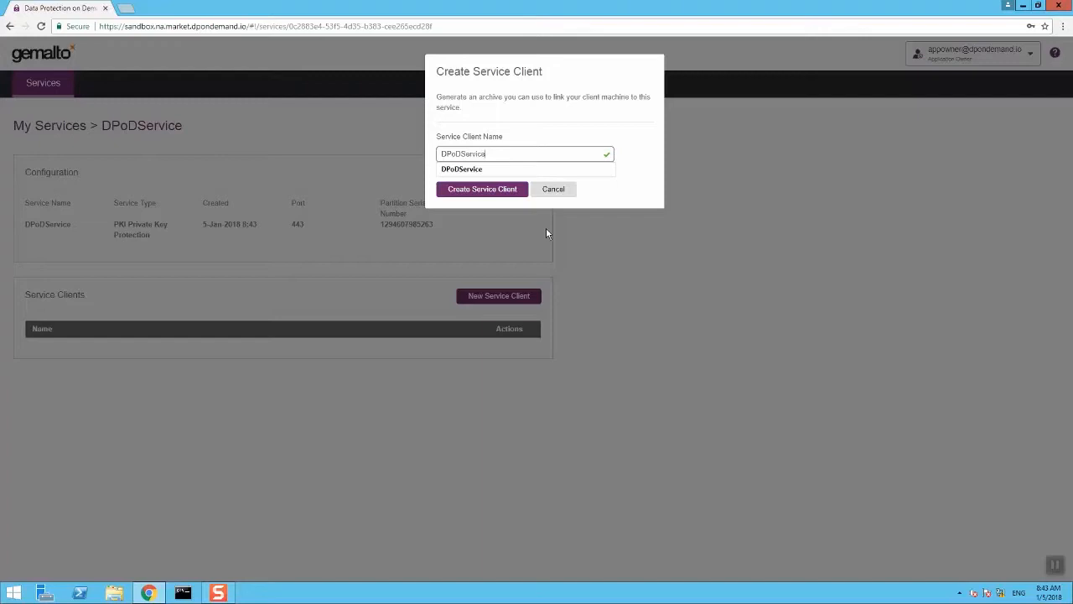
pyautogui.click(503, 190)
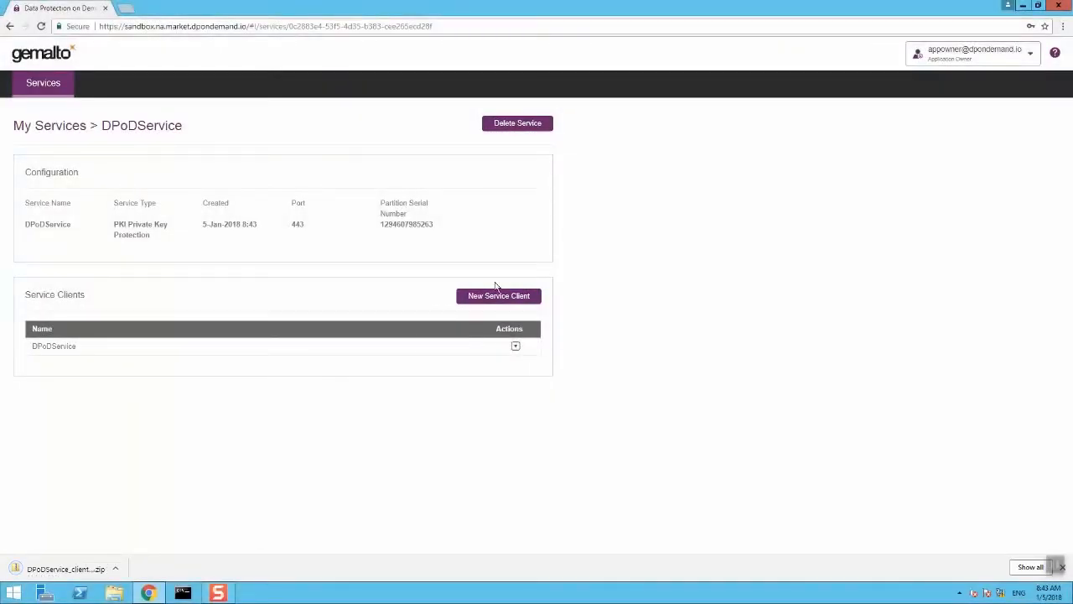
# Extract the downloaded DPoDService client archive into a new folder named DPoDService on the Desktop.
pyautogui.click(93, 569)
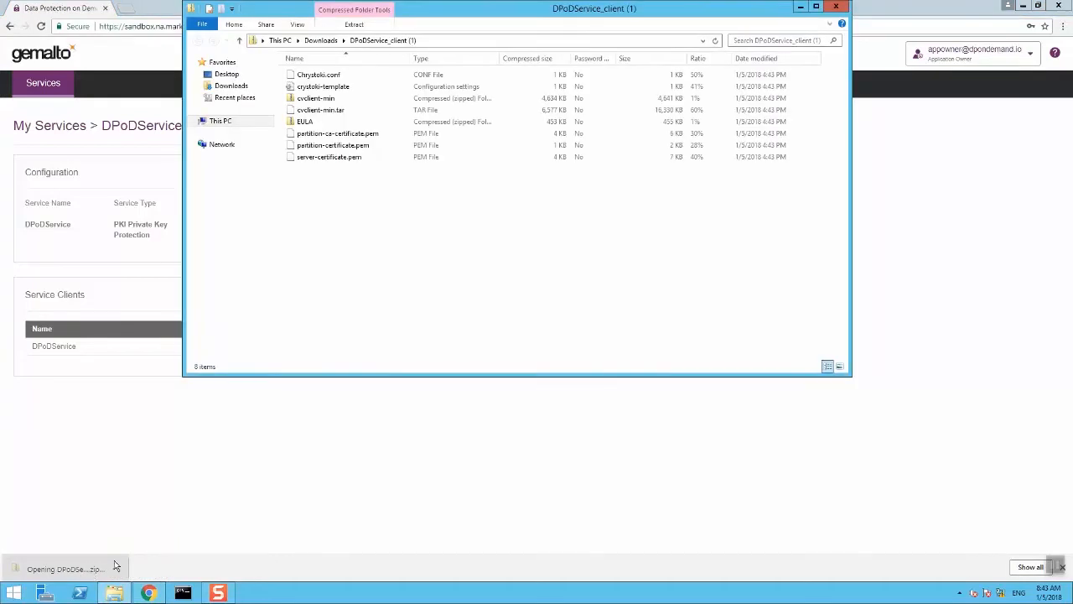
pyautogui.click(354, 24)
pyautogui.click(425, 58)
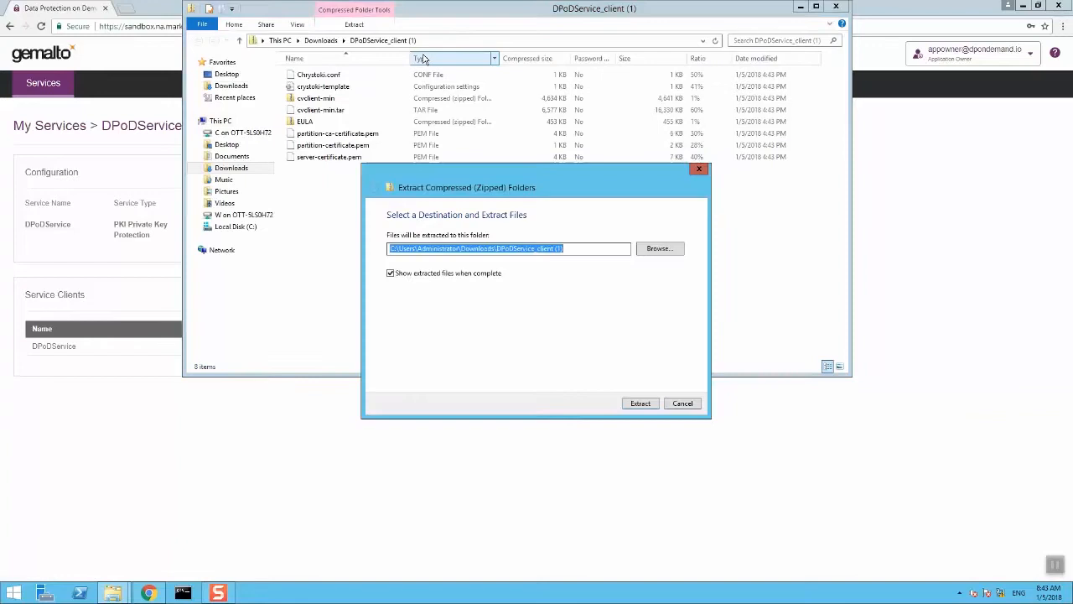
pyautogui.click(653, 249)
pyautogui.click(486, 397)
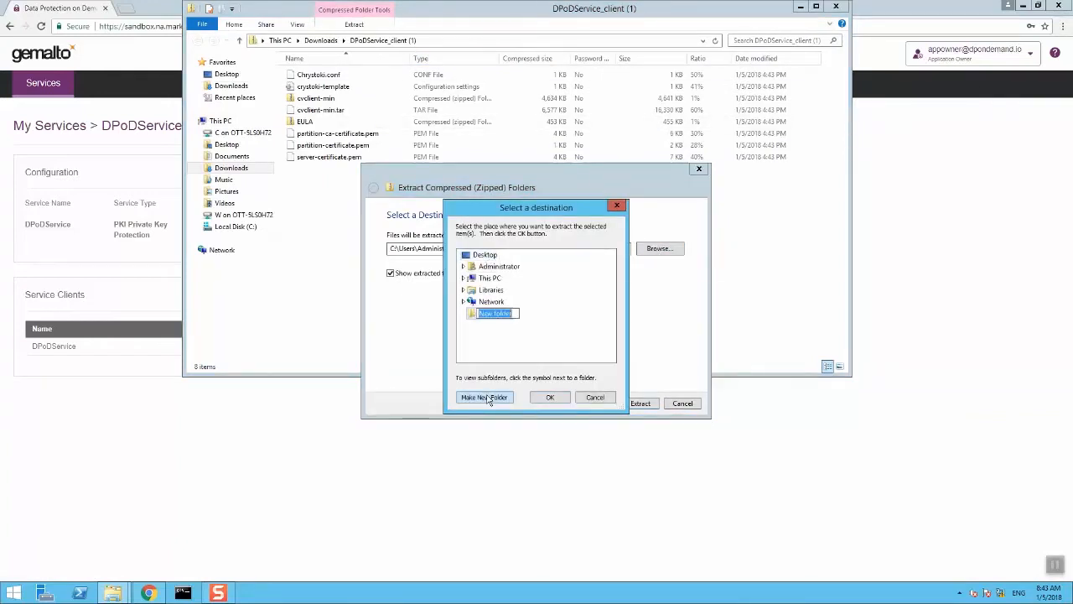
pyautogui.write('DPoDService')
pyautogui.press('Return')
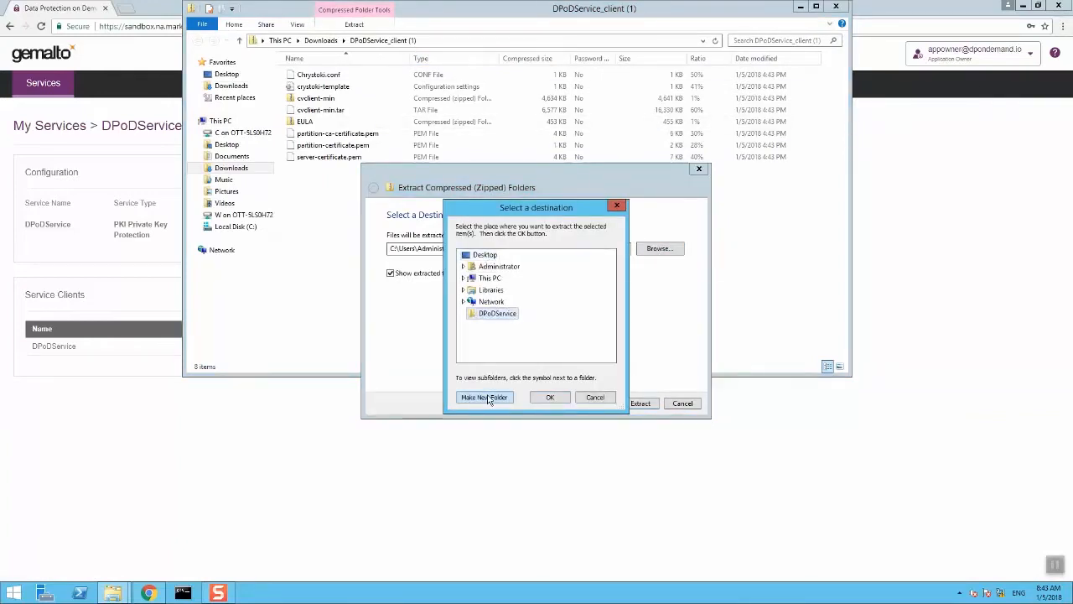
pyautogui.click(550, 398)
pyautogui.click(639, 408)
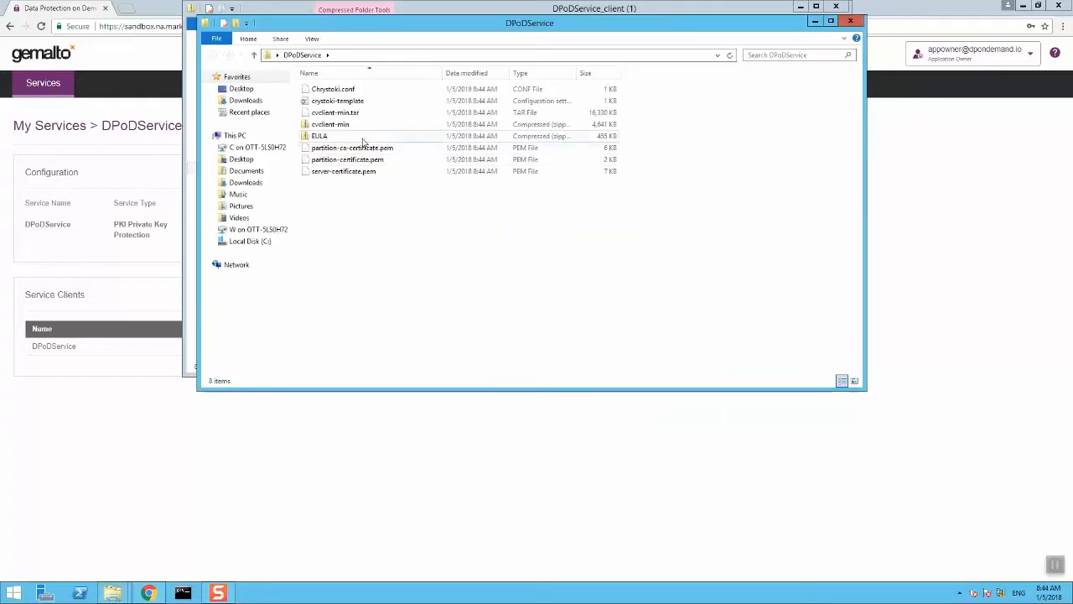
# Extract the nested cvclient-min archive directly into the DPoDService folder on the Desktop.
pyautogui.click(342, 126)
pyautogui.doubleClick(343, 126)
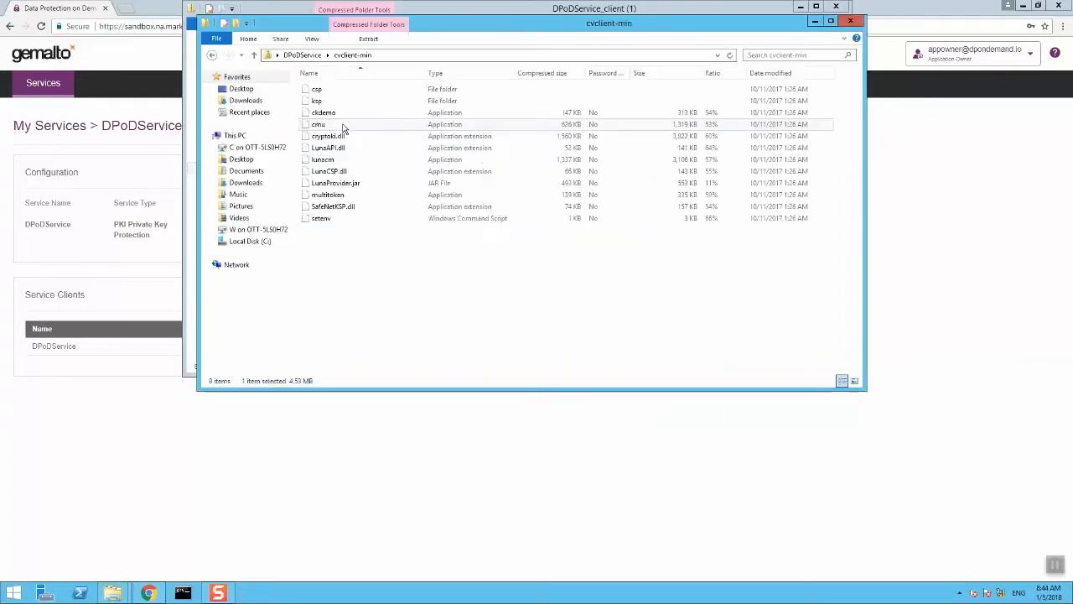
pyautogui.click(369, 40)
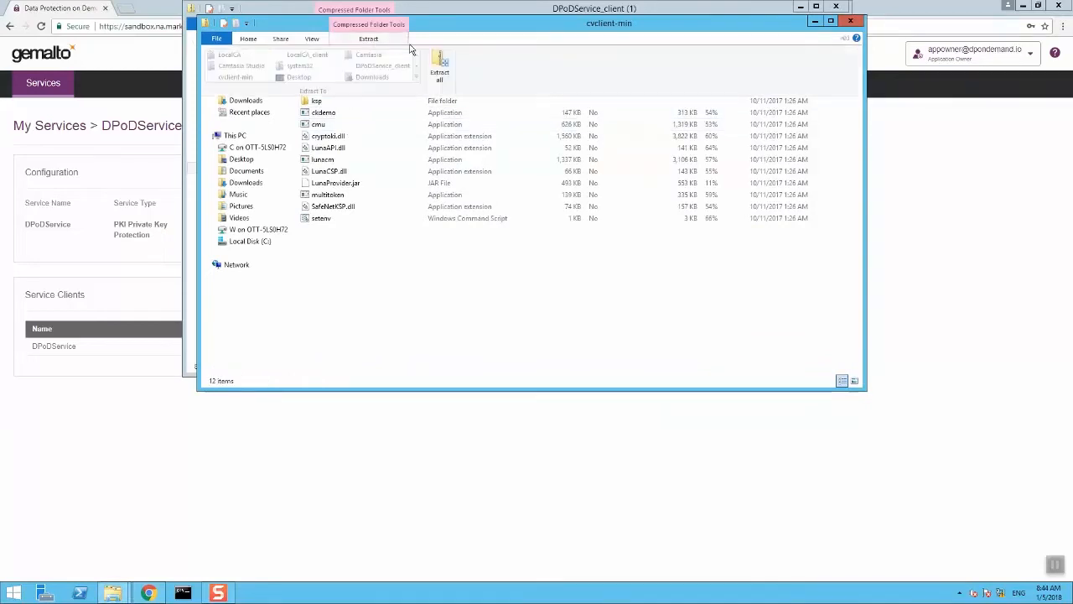
pyautogui.click(436, 66)
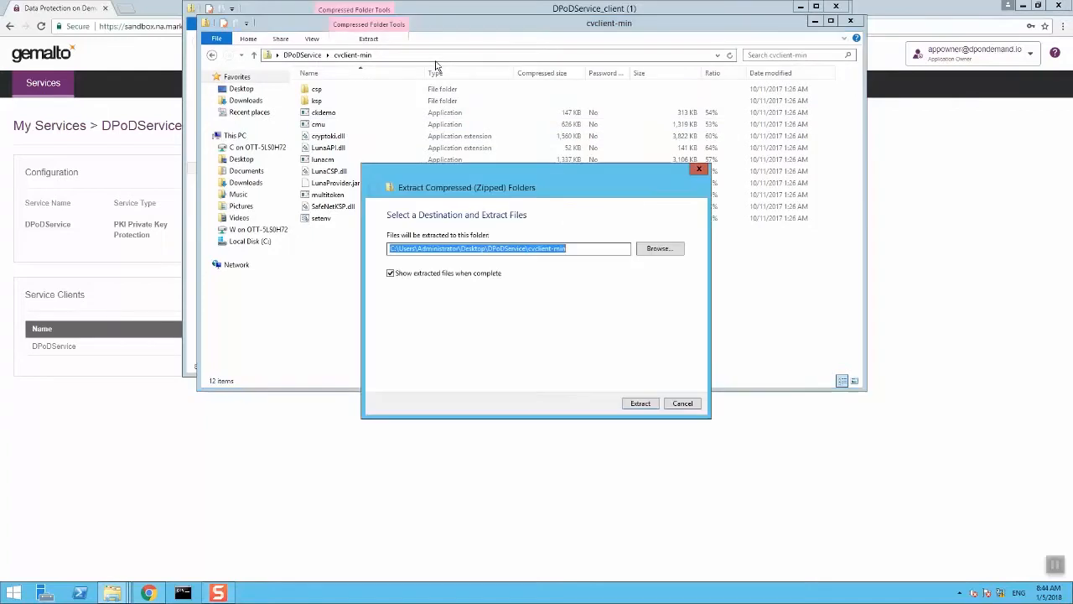
pyautogui.click(661, 248)
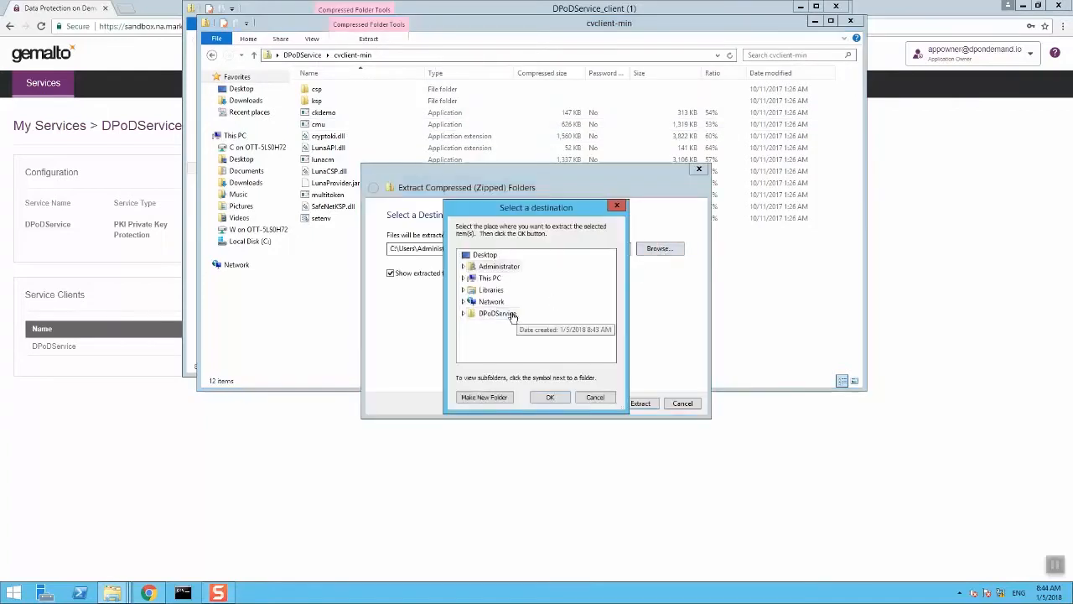
pyautogui.click(512, 313)
pyautogui.press('Return')
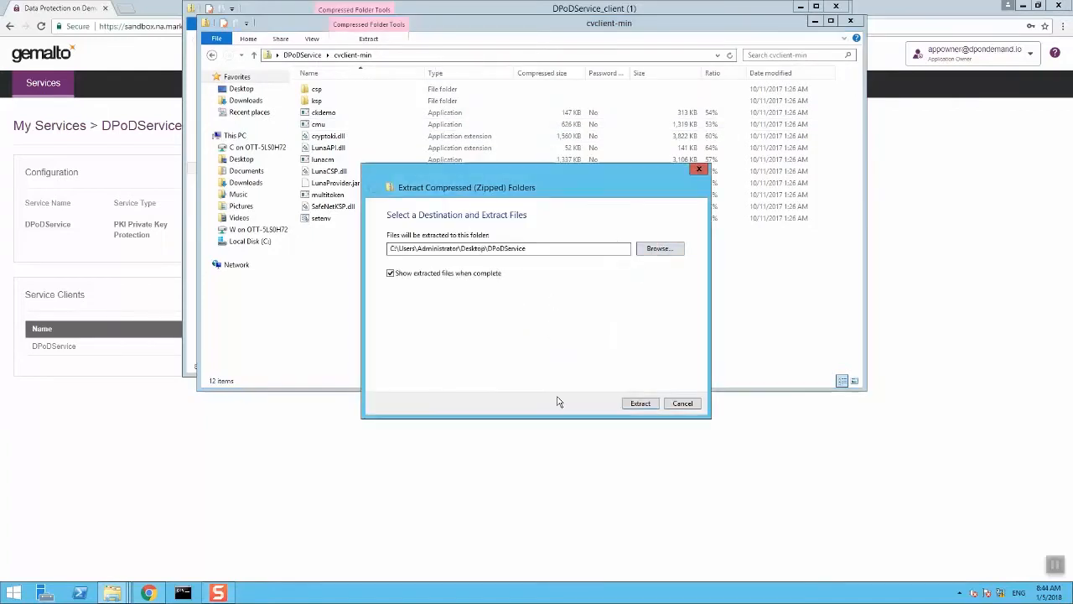
pyautogui.click(640, 404)
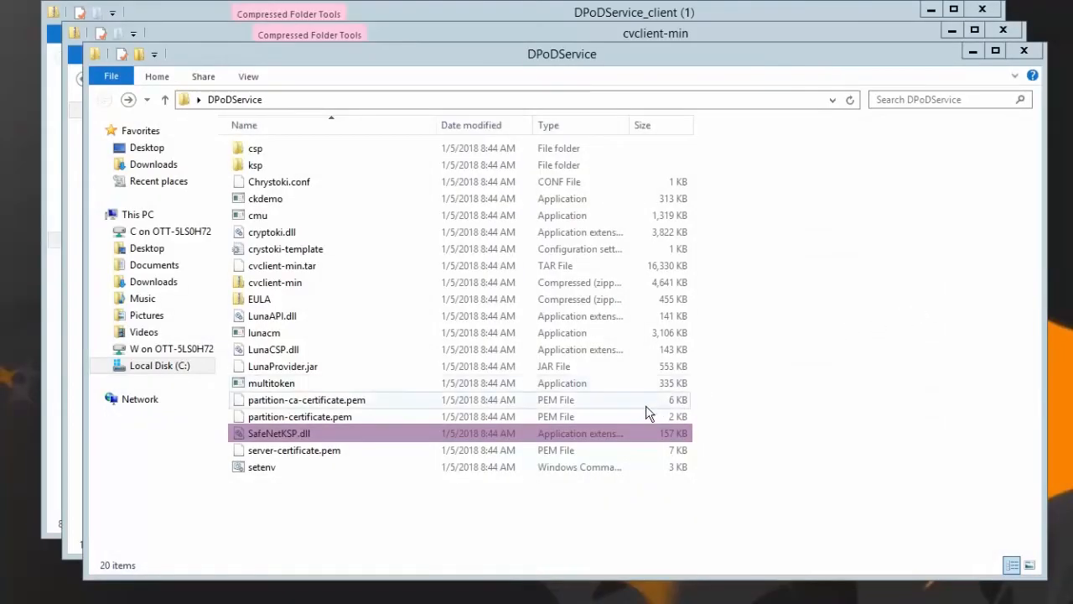
# Copy SafeNetKSP.dll from the DPoDService folder into C:\Windows\System32.
pyautogui.click(599, 441)
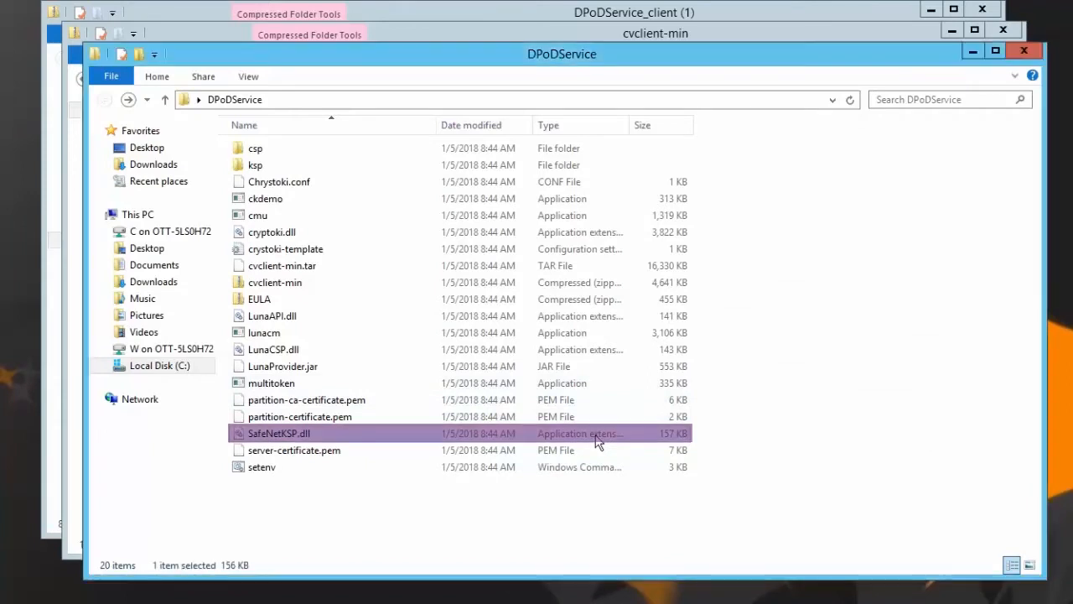
pyautogui.rightClick(597, 437)
pyautogui.click(640, 542)
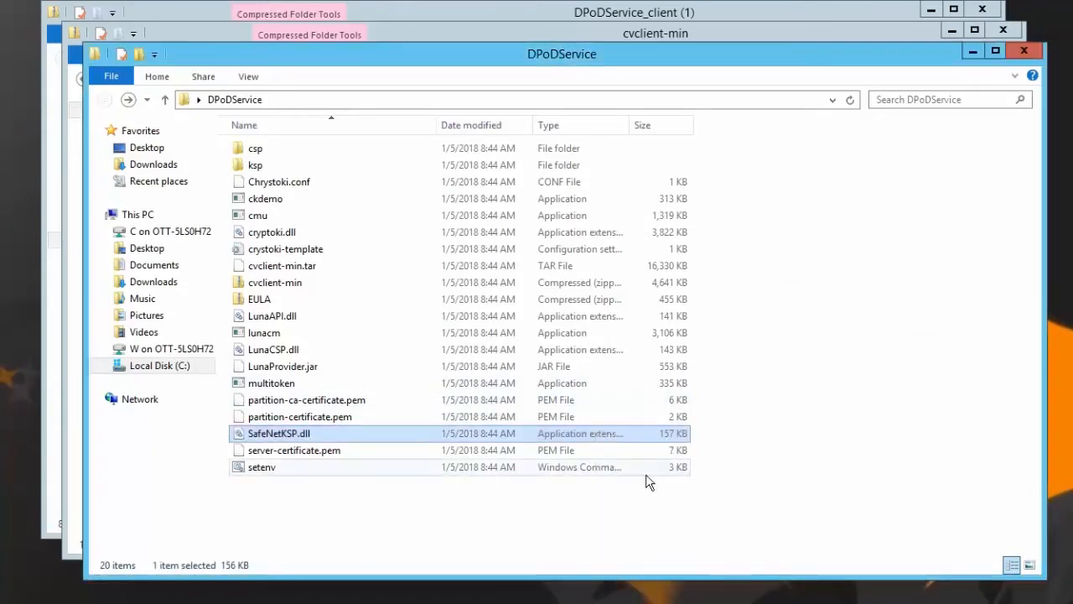
pyautogui.click(446, 100)
pyautogui.write('system32')
pyautogui.press('Return')
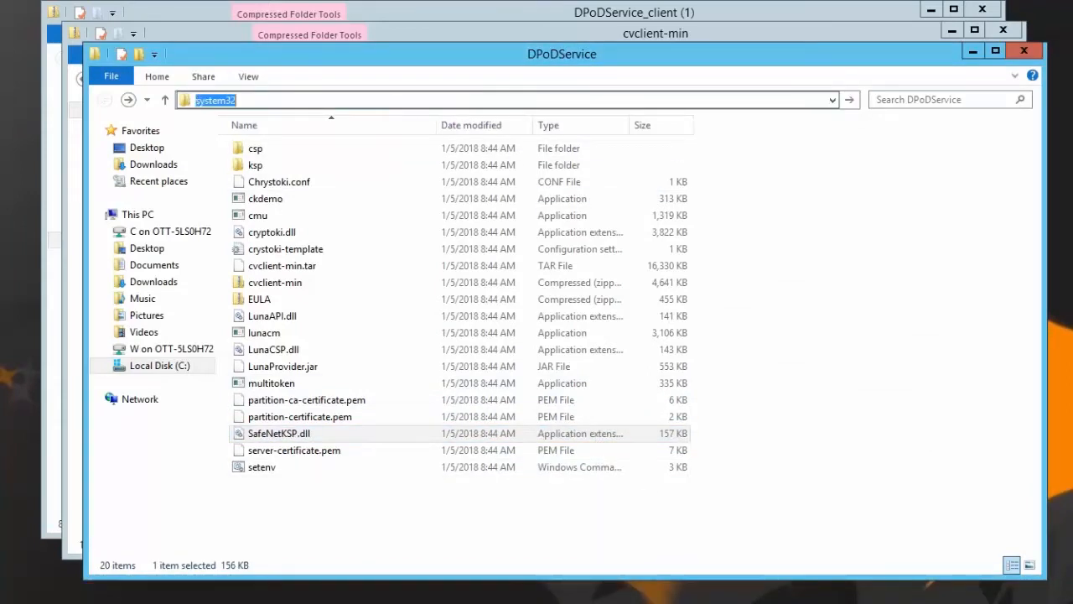
pyautogui.rightClick(629, 201)
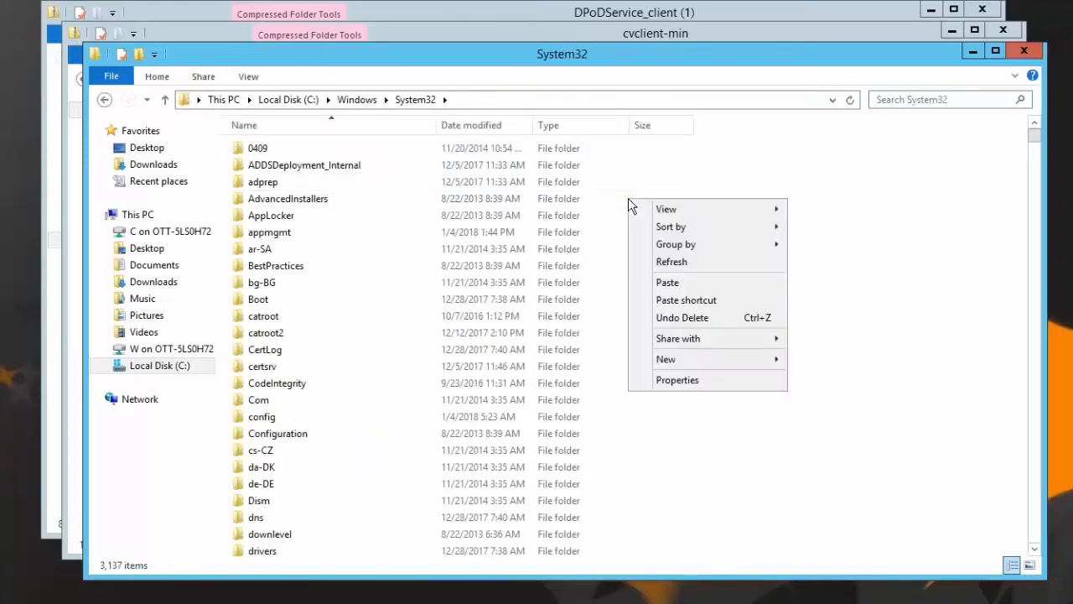
pyautogui.click(668, 283)
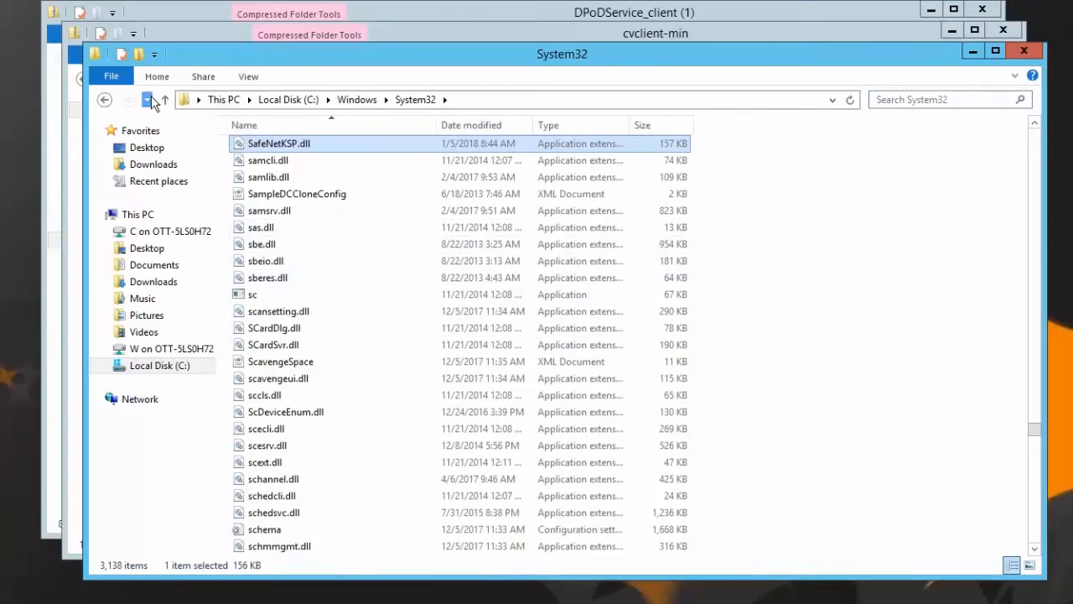
# Return to the DPoDService folder and run the setenv script as administrator.
pyautogui.click(104, 100)
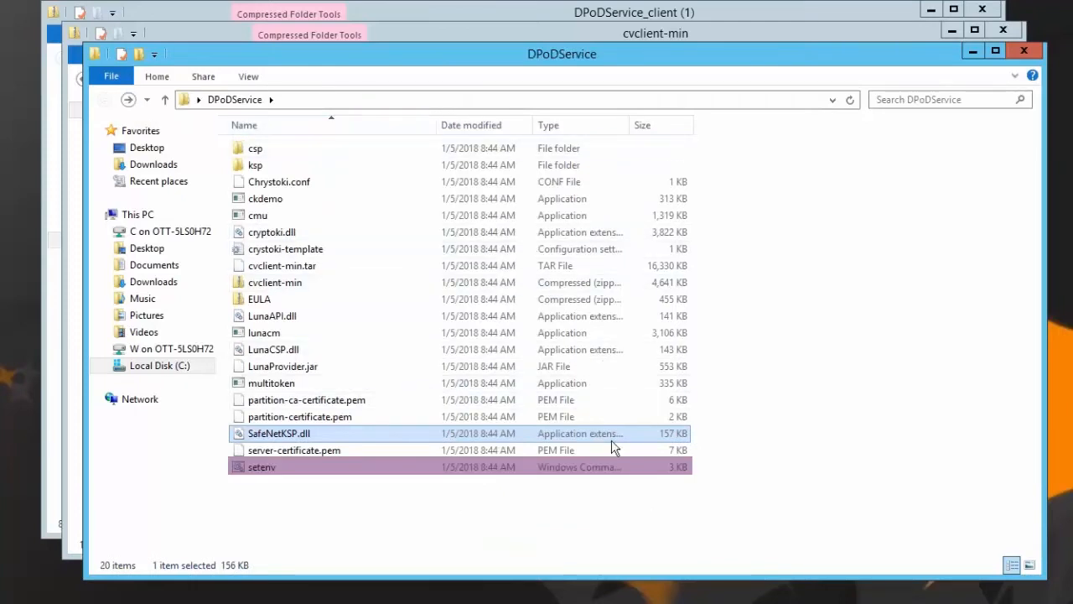
pyautogui.click(618, 469)
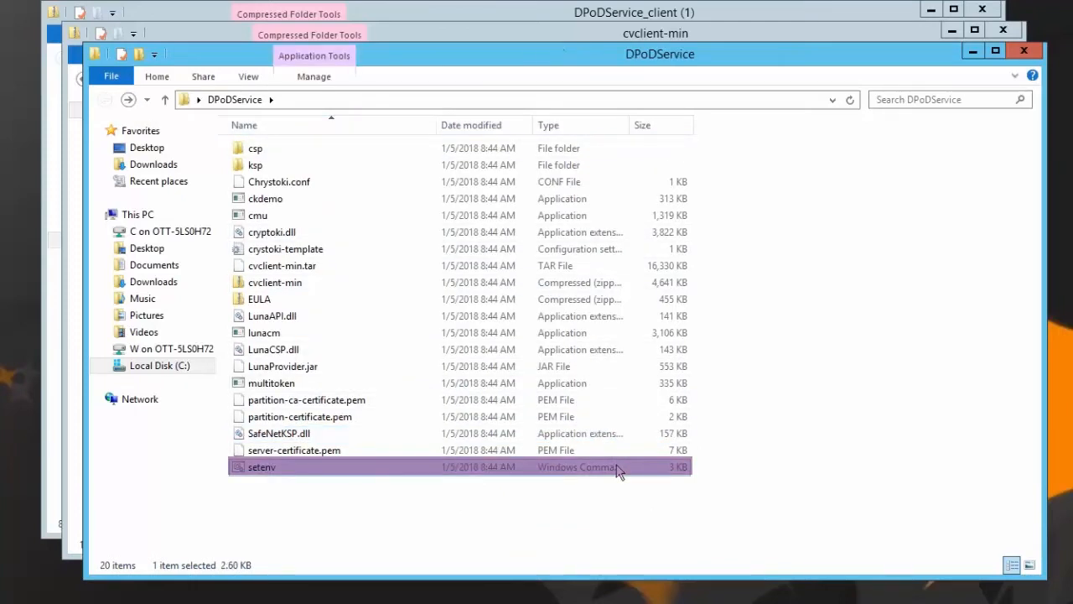
pyautogui.rightClick(618, 470)
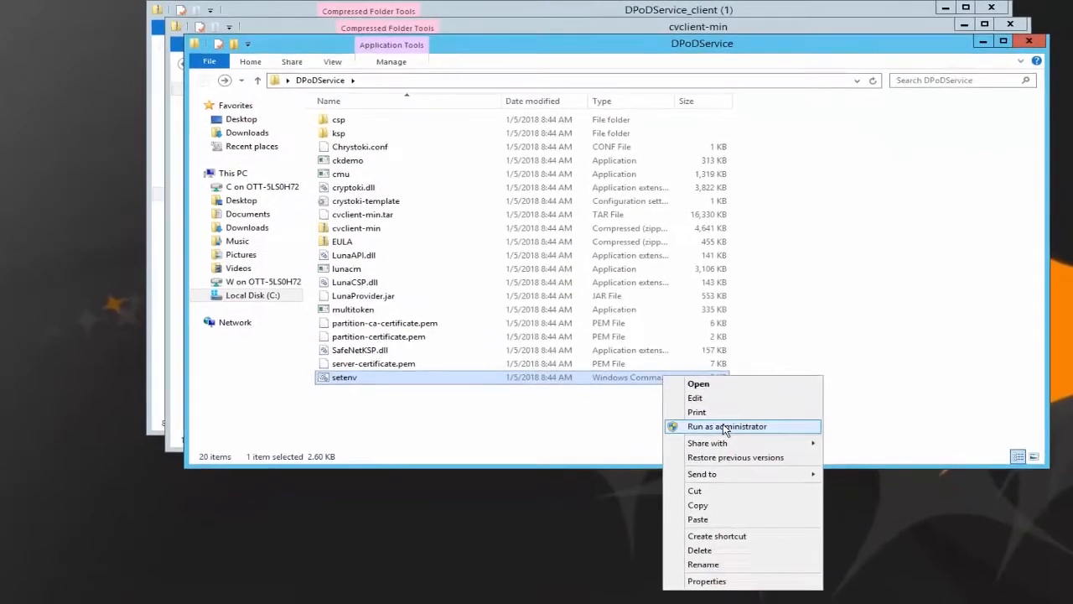
pyautogui.click(726, 427)
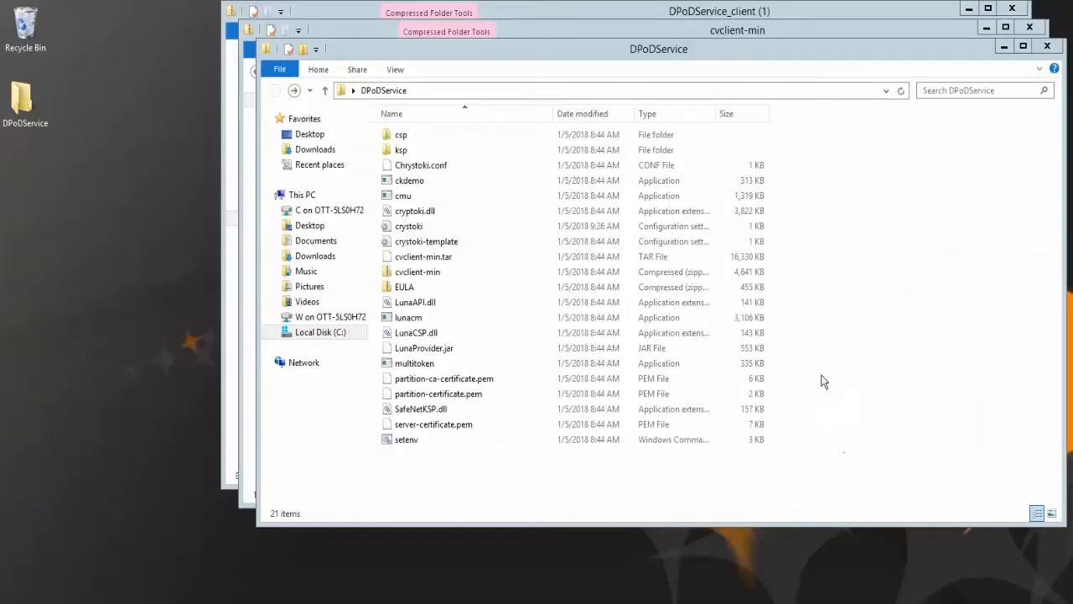
# Launch the lunacm application from the DPoDService folder.
pyautogui.click(755, 318)
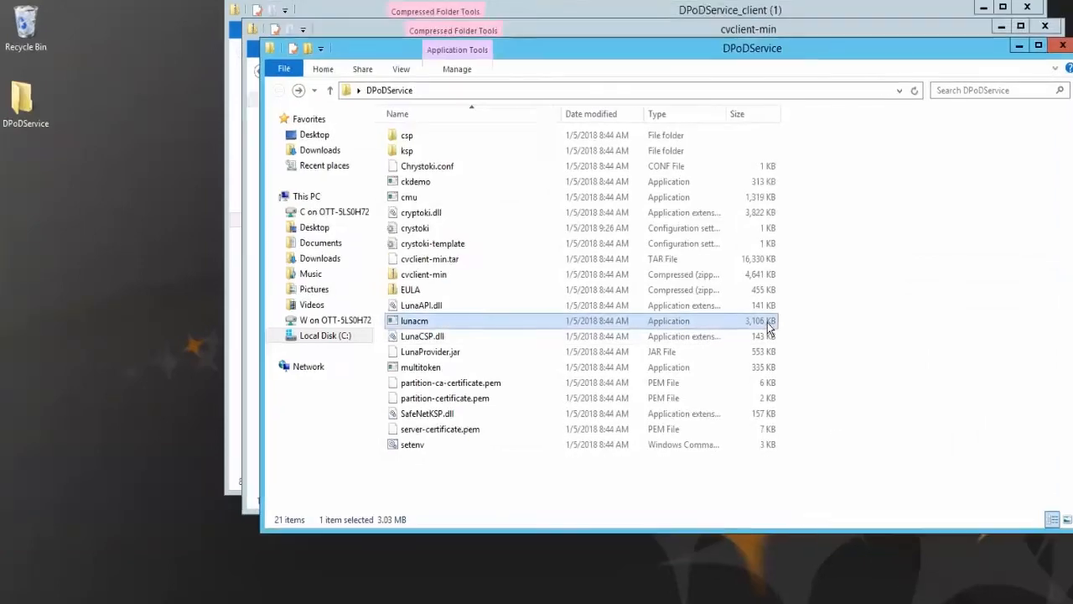
pyautogui.rightClick(767, 322)
pyautogui.click(809, 304)
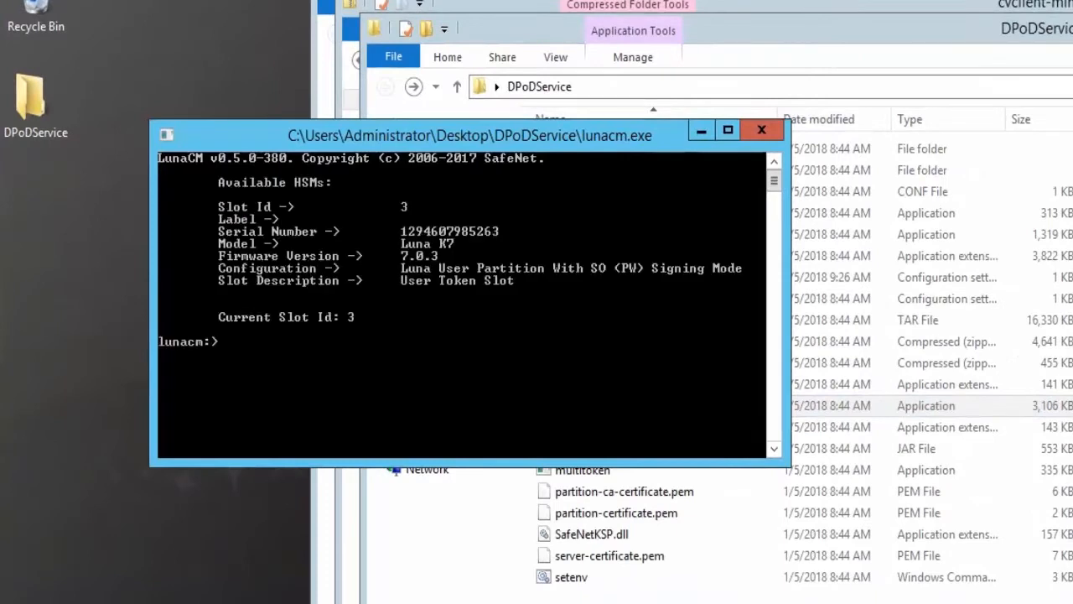
# Run partition init -label dpodservice in lunacm and answer proceed to the confirmation prompt.
pyautogui.write('partition init -label dpodservic')
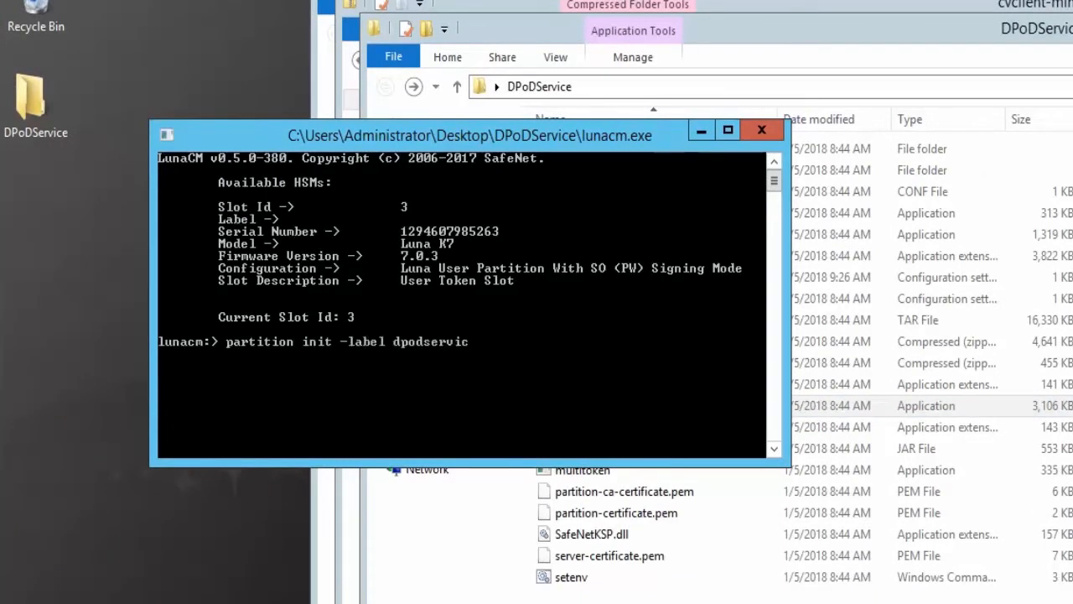
pyautogui.write('e')
pyautogui.press('Return')
pyautogui.write("proceed' to continue, or 'quit' to quit now -> proce")
pyautogui.press('Return')
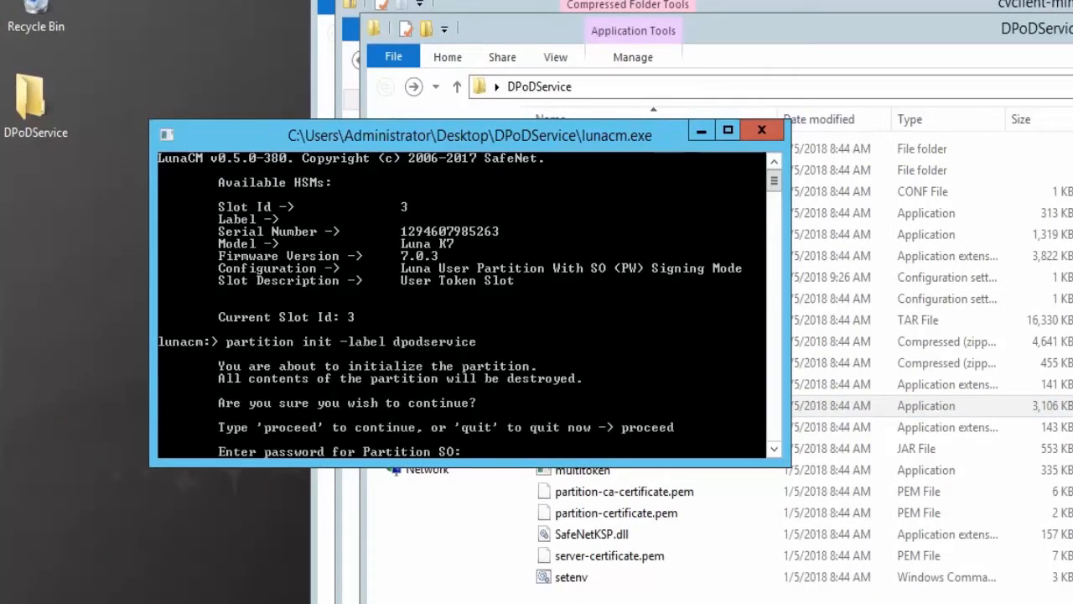
# Enter and re-enter the Partition SO password and the domain name for the partition initialization.
pyautogui.write('********')
pyautogui.press('Return')
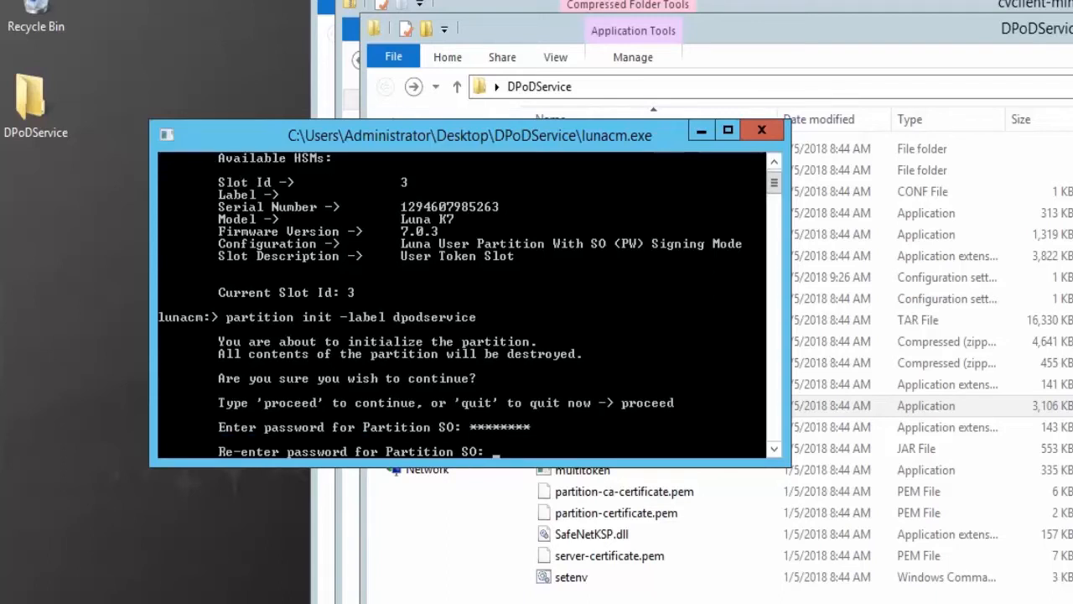
pyautogui.write('********')
pyautogui.press('Return')
pyautogui.write('******')
pyautogui.press('Return')
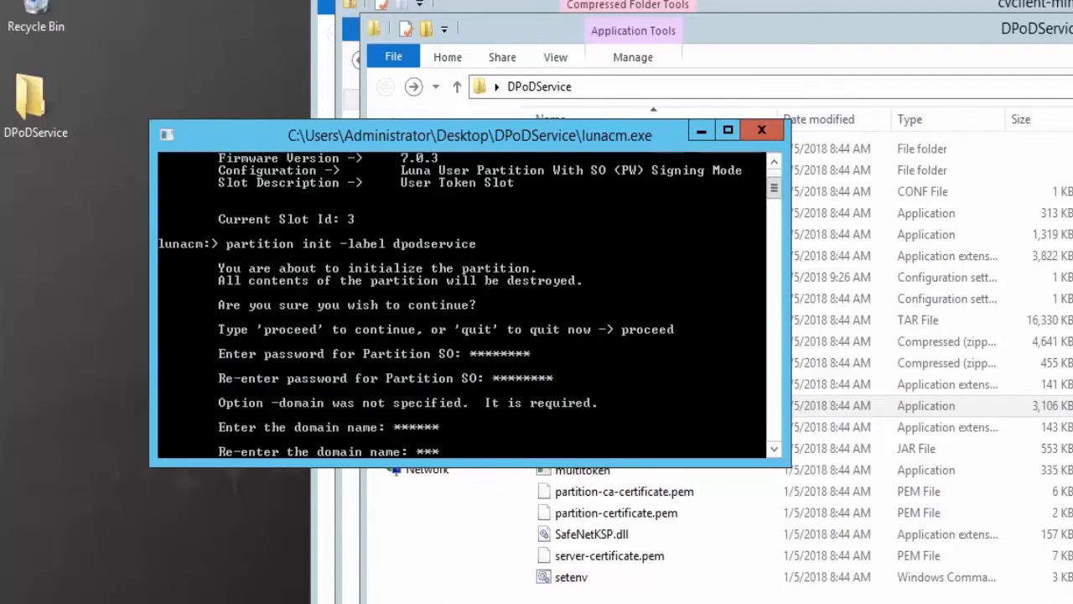
pyautogui.write('******')
pyautogui.press('Return')
# Log in with role login -name Partition SO and enter the Partition SO password.
pyautogui.write('role login -name Partition SO')
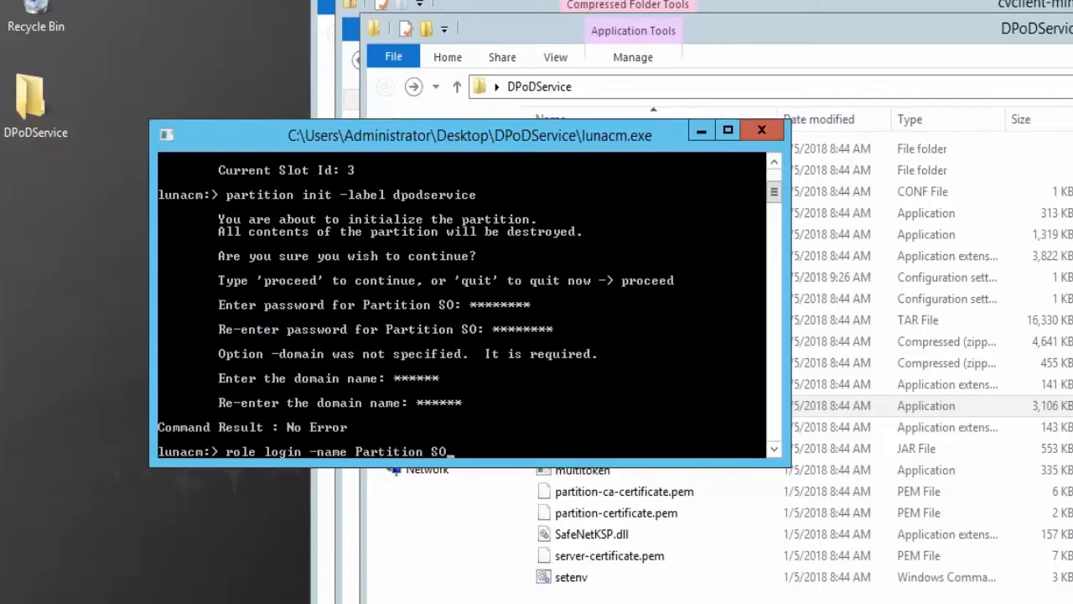
pyautogui.press('Return')
pyautogui.write('********')
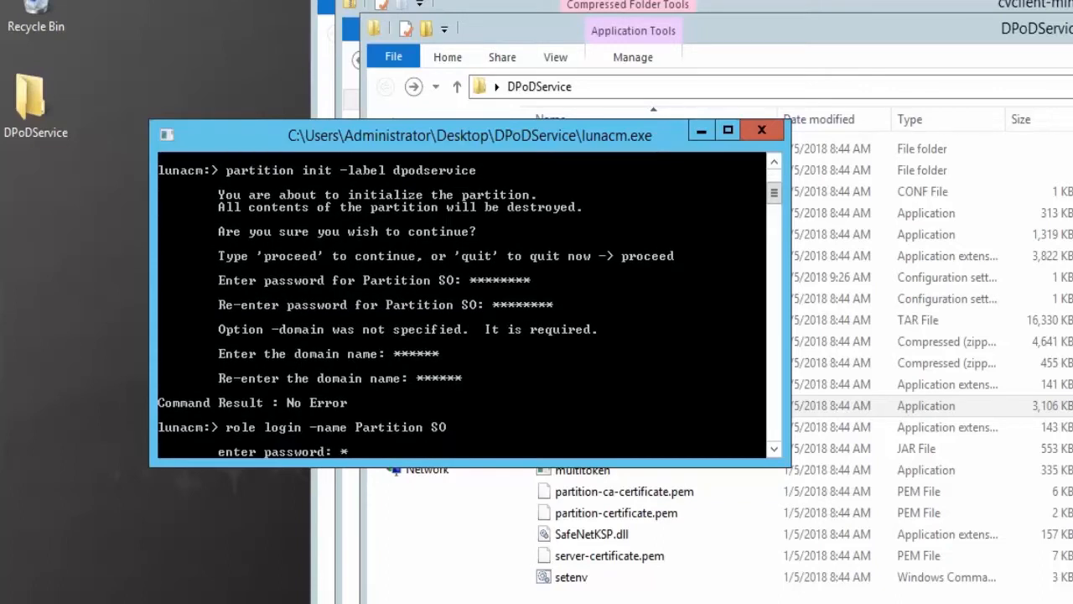
pyautogui.press('Return')
# Run role init -name Crypto Officer in lunacm, then enter and re-enter the new Crypto Officer password.
pyautogui.write('role init -name Crypto Officer')
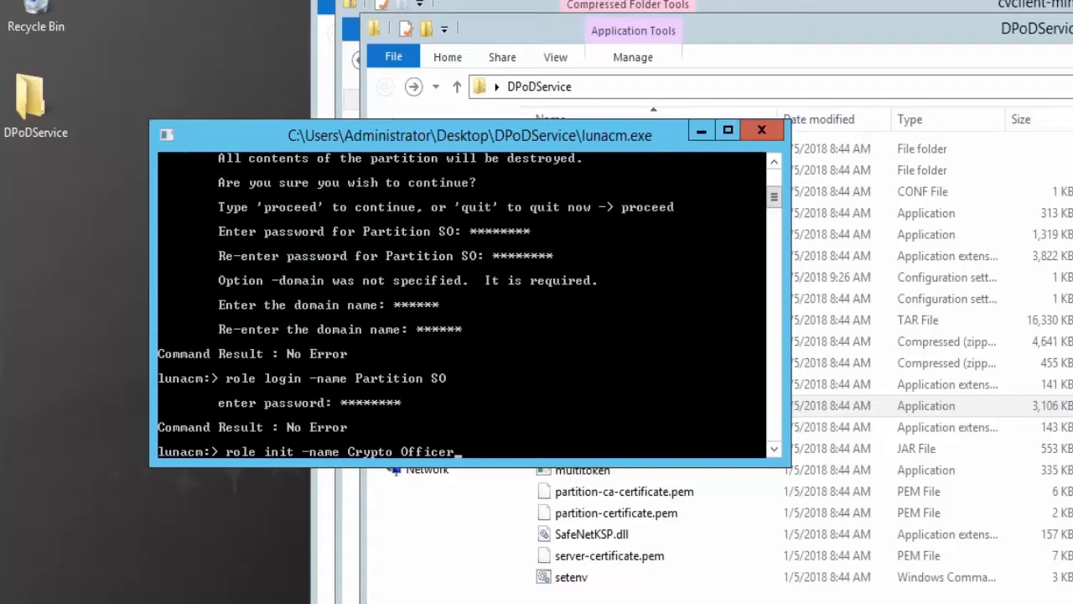
pyautogui.press('Return')
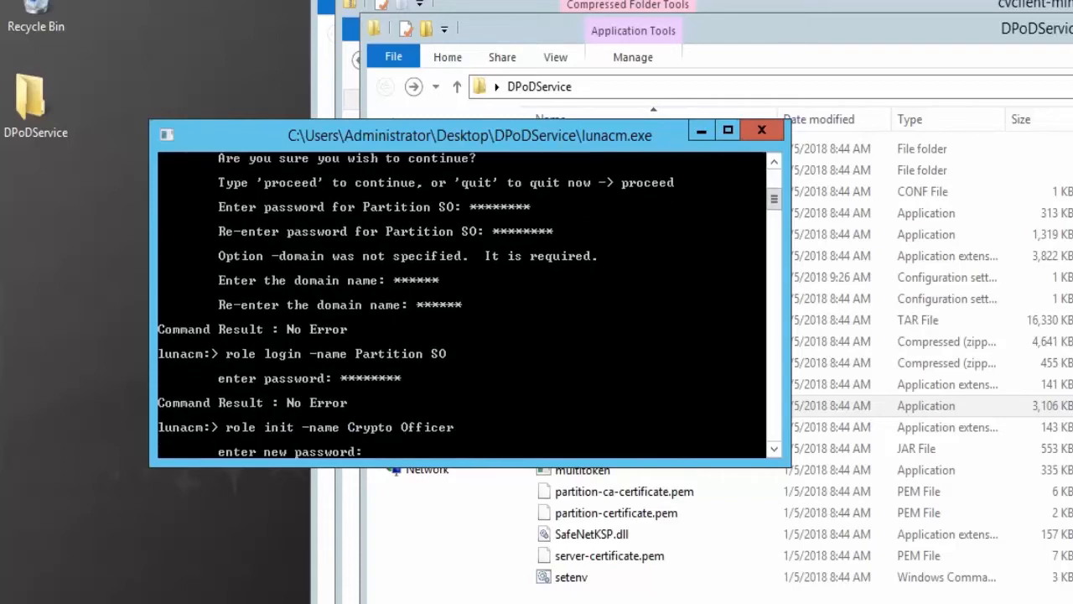
pyautogui.write('********')
pyautogui.press('Return')
pyautogui.write('********')
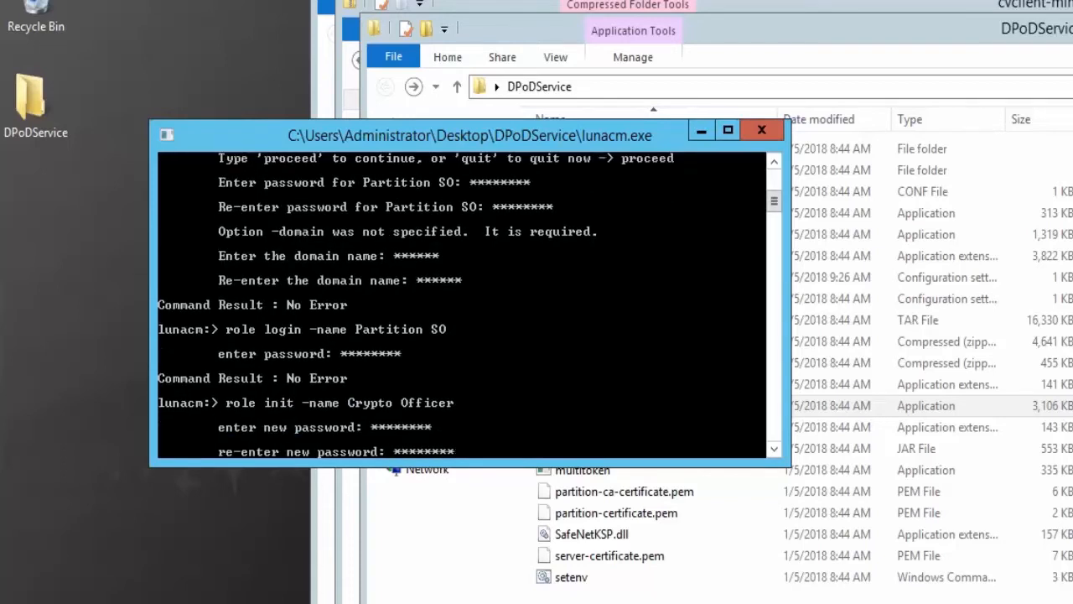
pyautogui.press('Return')
# Log out of the current role, then run role login -name Crypto Officer and enter the Crypto Officer password.
pyautogui.write('role logout')
pyautogui.press('Return')
pyautogui.write('role')
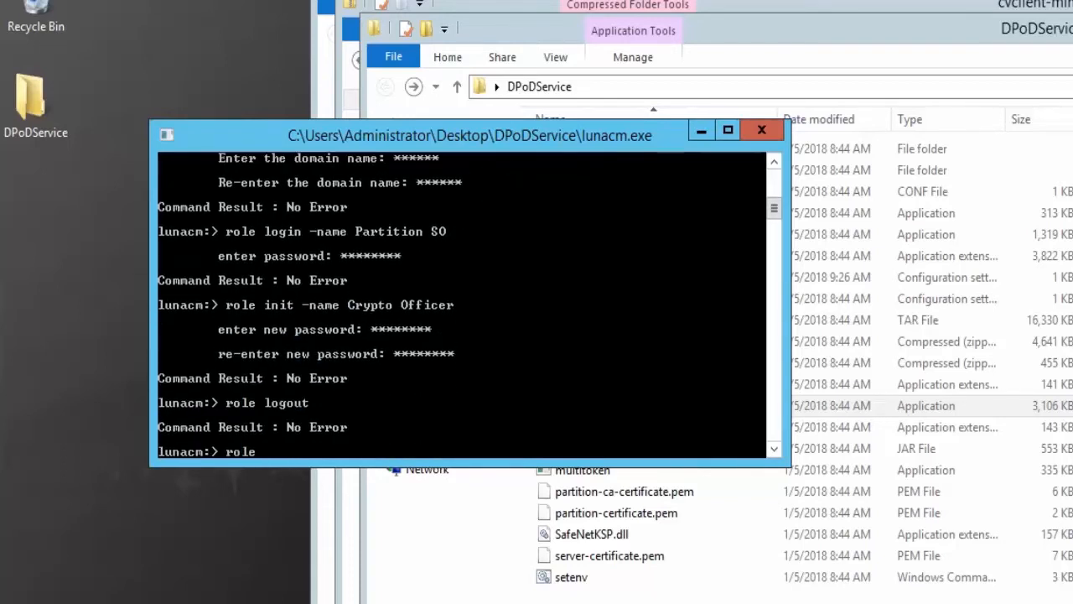
pyautogui.write(' login -name Crypto Officer')
pyautogui.press('Return')
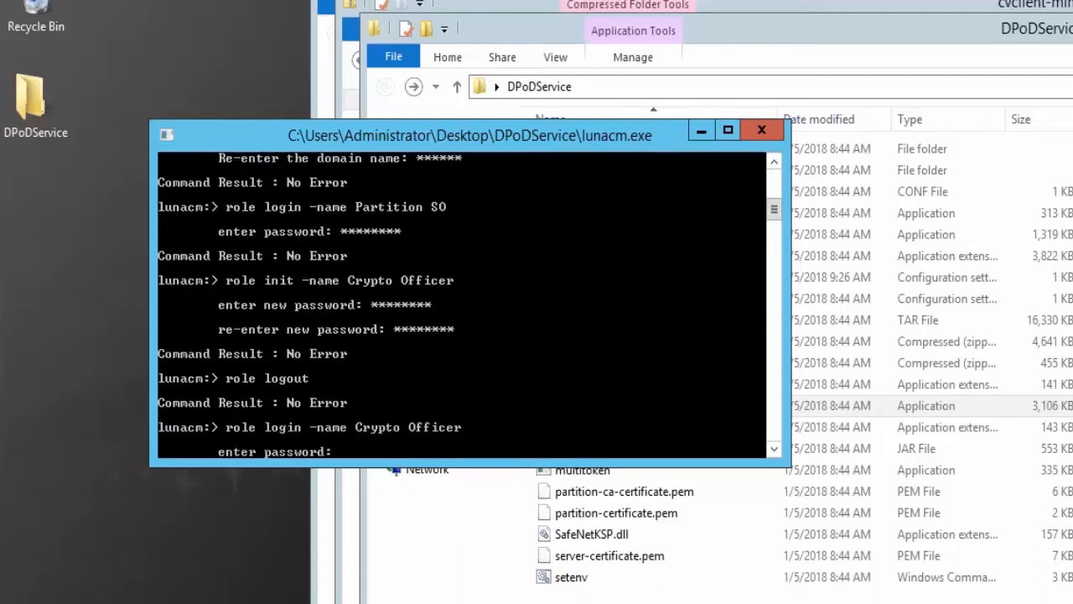
pyautogui.write('********')
pyautogui.press('Return')
# Run role changepw -name Crypto Officer, enter the existing password and the new password twice, and end with role logout.
pyautogui.write('role')
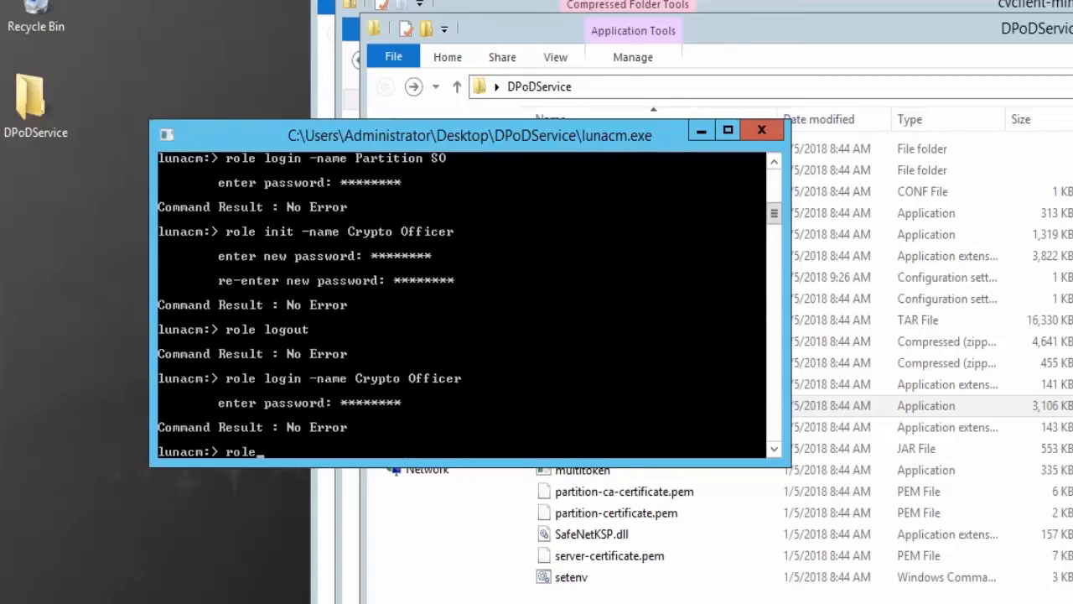
pyautogui.write(' changepw -name Crypto Office')
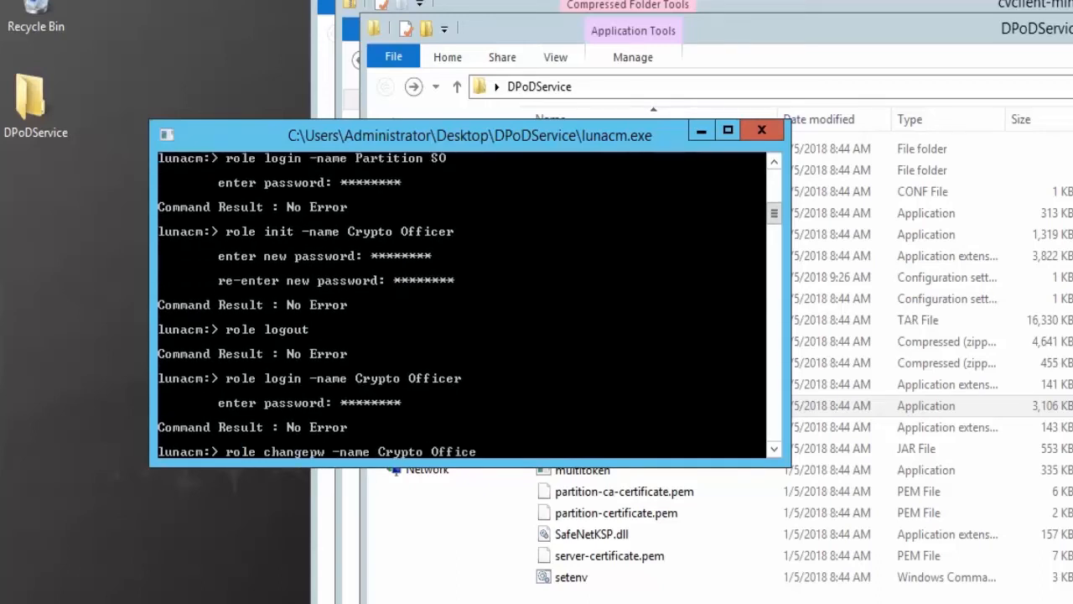
pyautogui.write('r')
pyautogui.press('Return')
pyautogui.write('********')
pyautogui.press('Return')
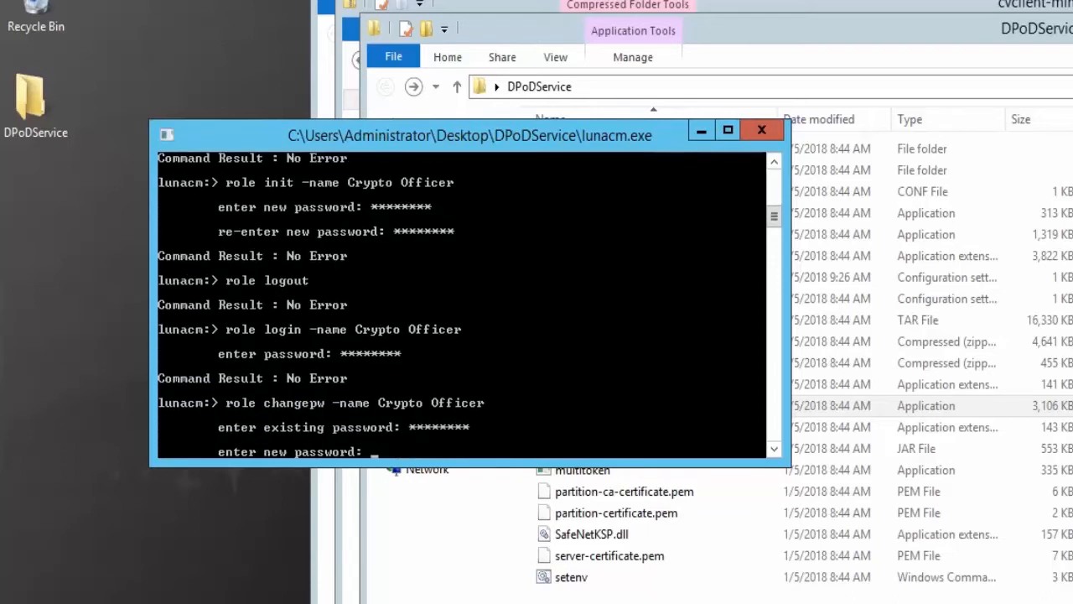
pyautogui.write('********')
pyautogui.press('Return')
pyautogui.write('********')
pyautogui.press('Return')
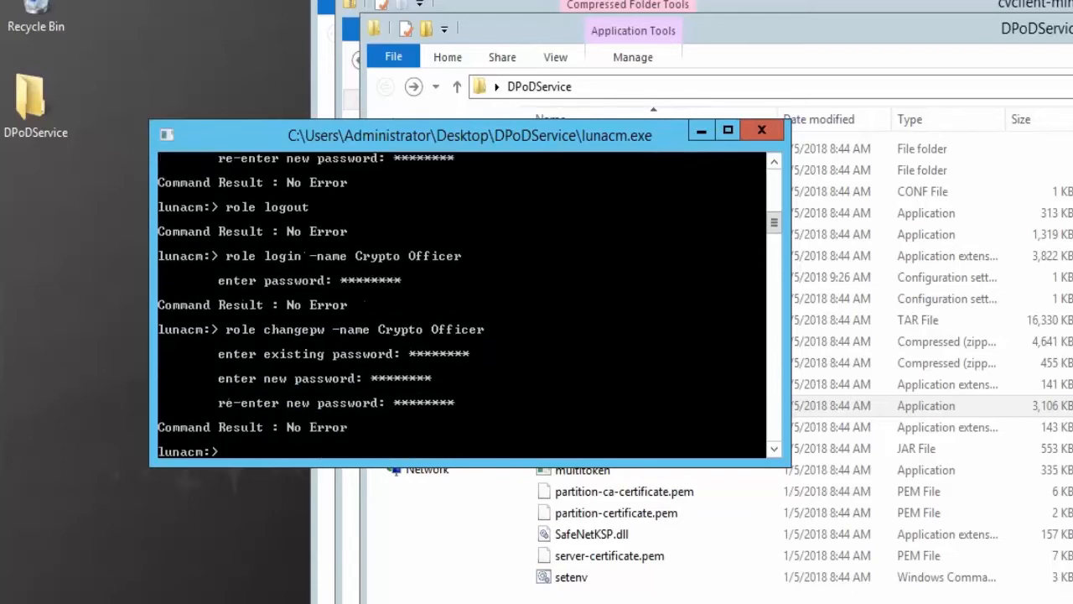
pyautogui.write('role logout')
pyautogui.press('Return')
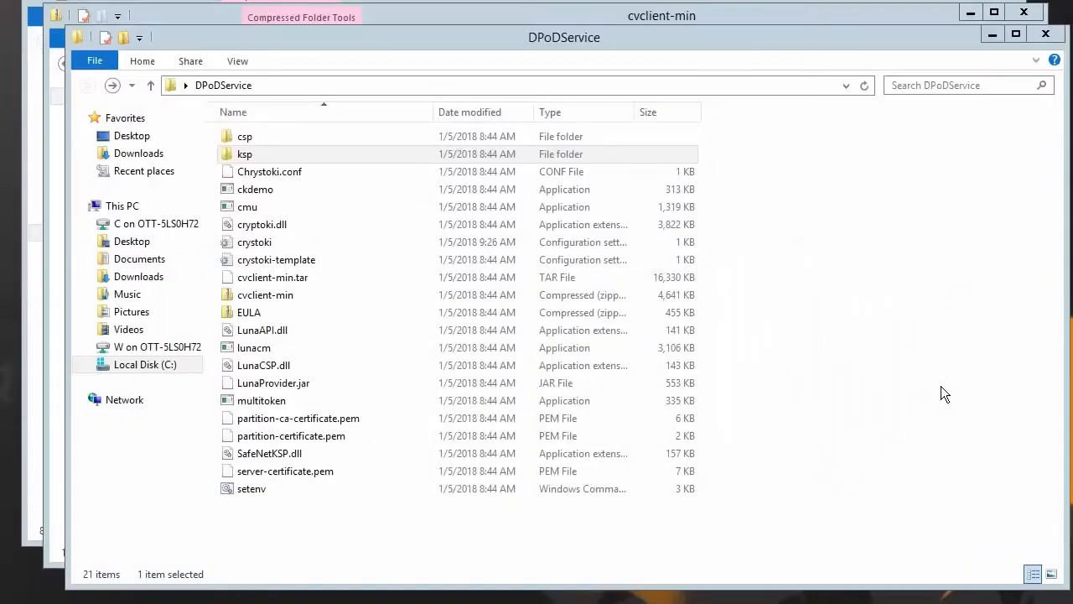
# Open the ksp folder inside DPoDService and run KspConfig as administrator.
pyautogui.doubleClick(681, 156)
pyautogui.click(684, 158)
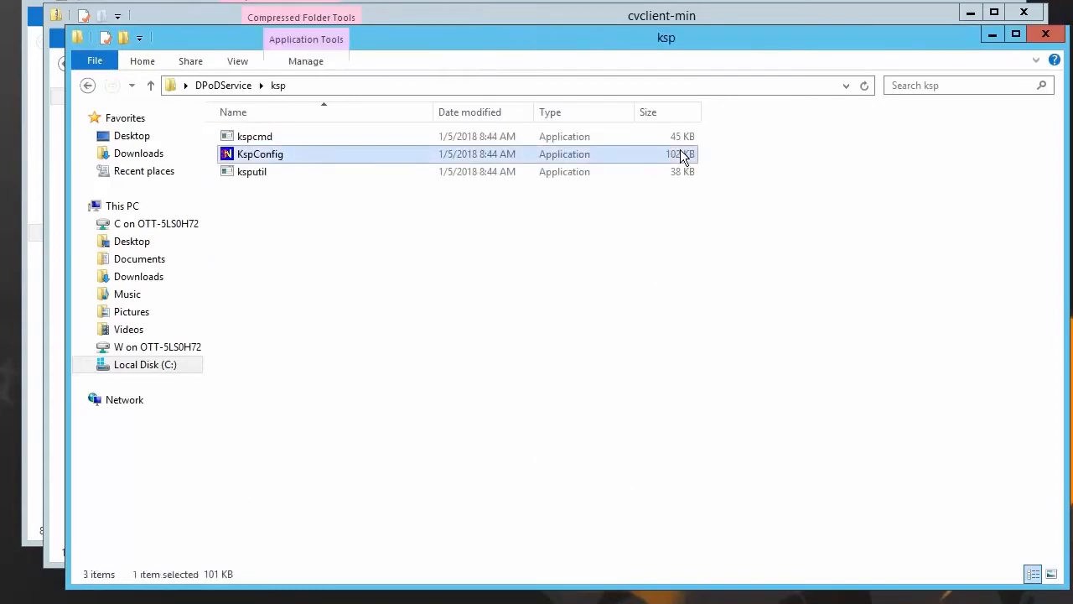
pyautogui.rightClick(681, 157)
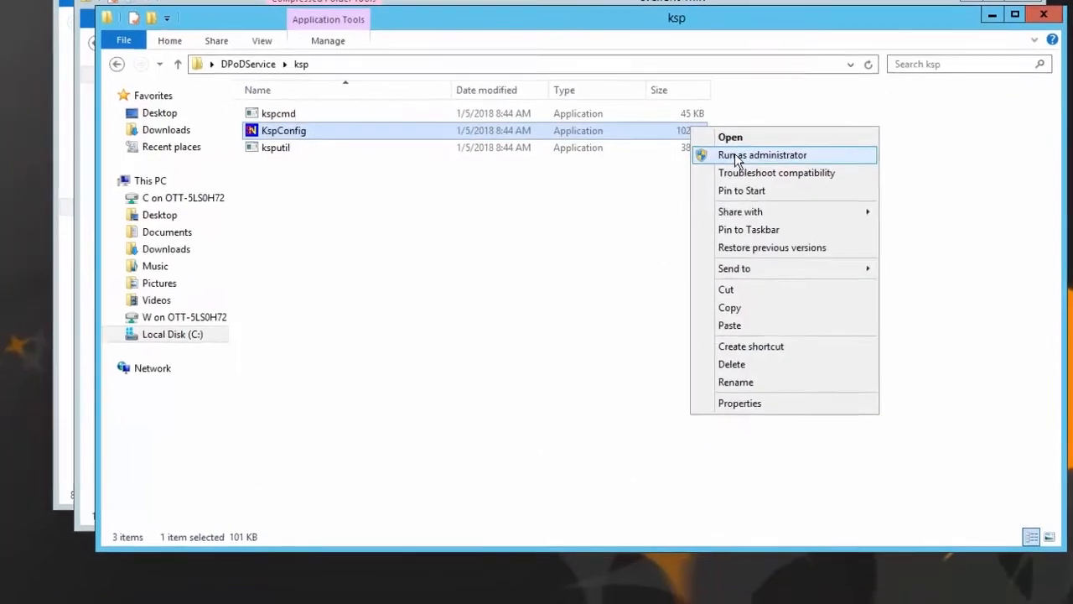
pyautogui.click(709, 176)
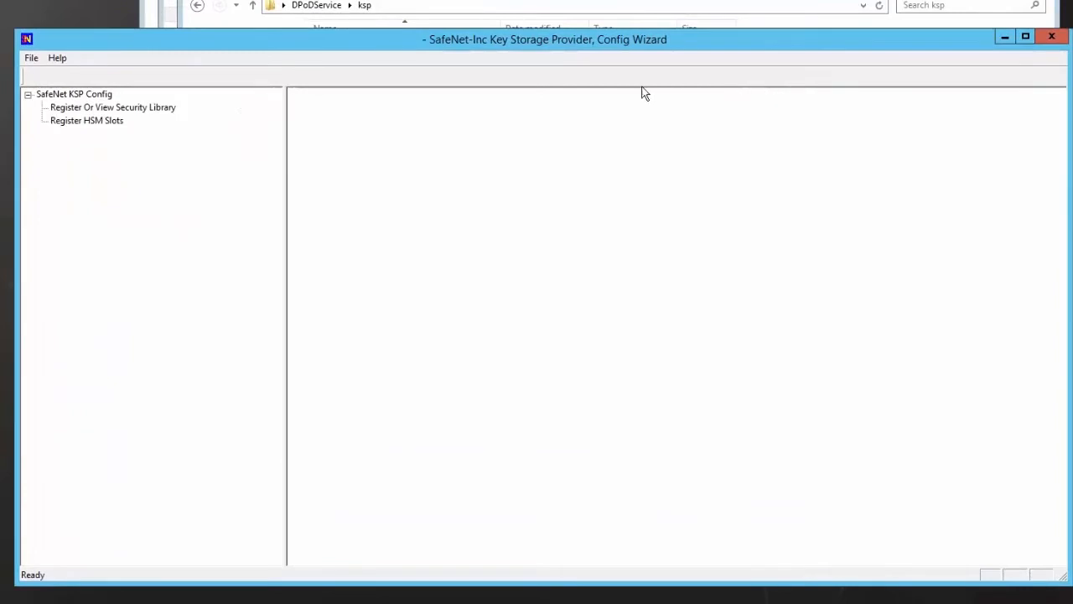
# Register cryptoki.dll from the DPoDService folder as the KSP security library and acknowledge the message.
pyautogui.click(126, 108)
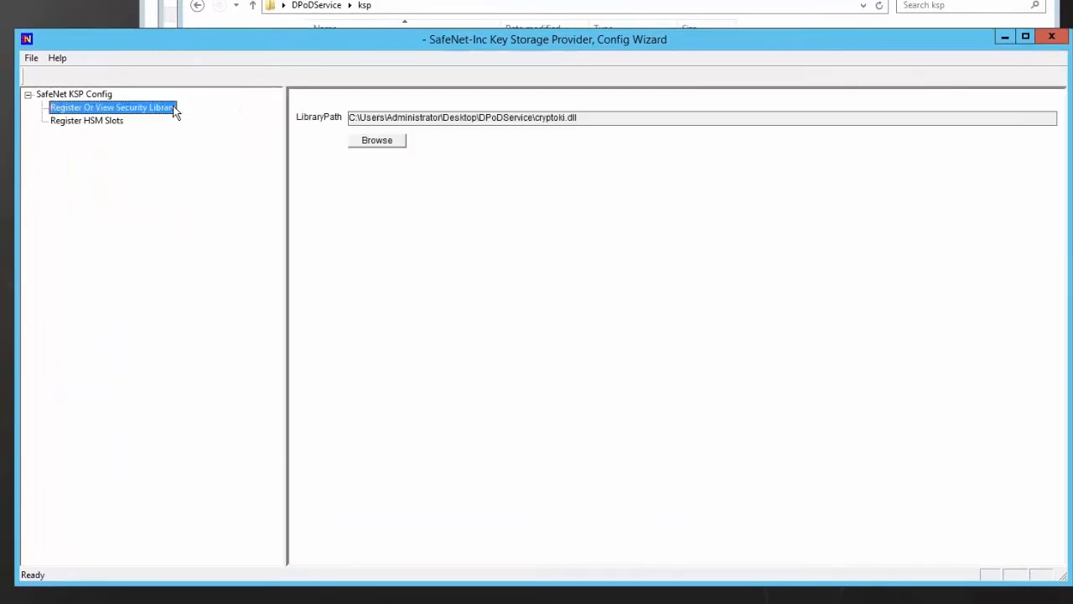
pyautogui.click(386, 141)
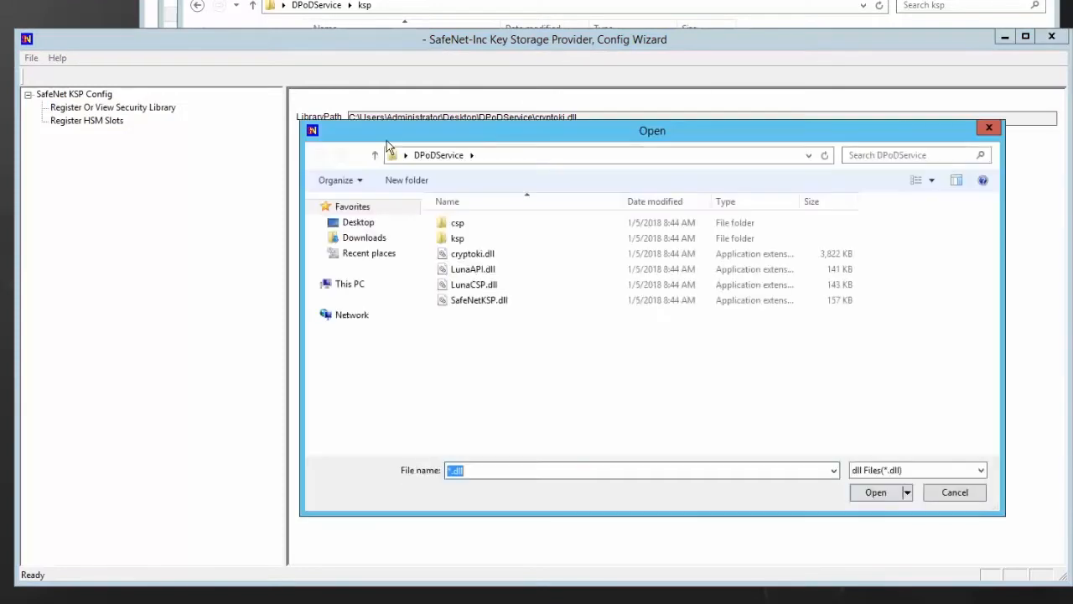
pyautogui.click(494, 254)
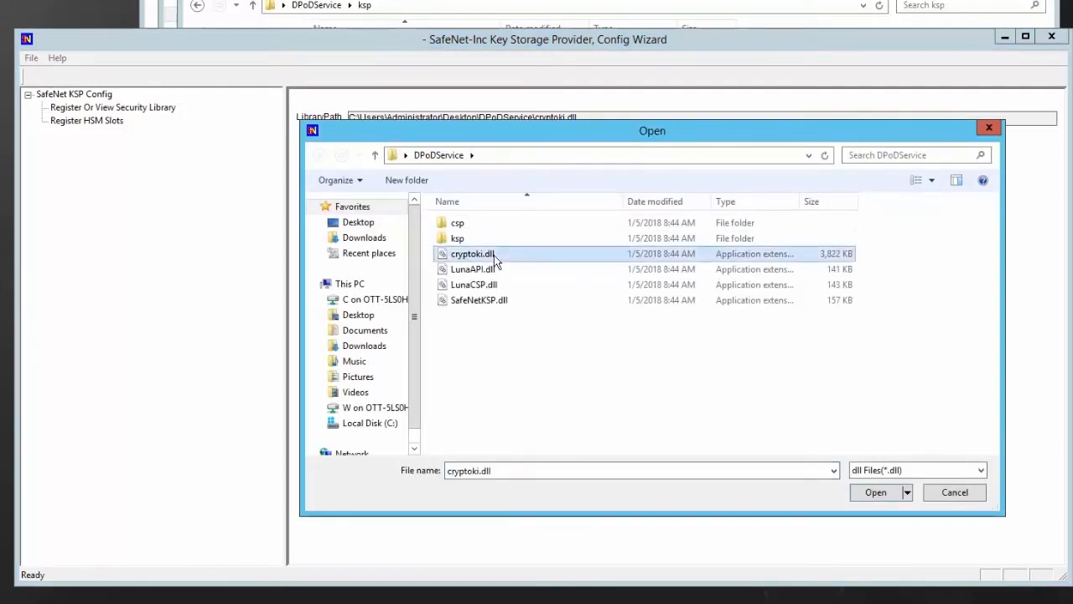
pyautogui.click(877, 493)
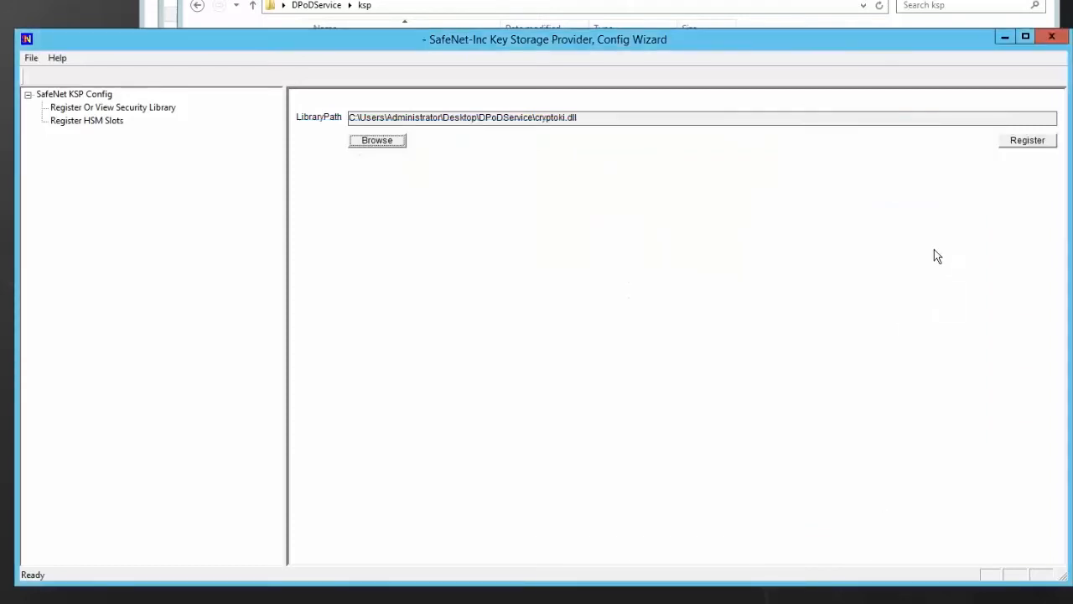
pyautogui.click(1030, 141)
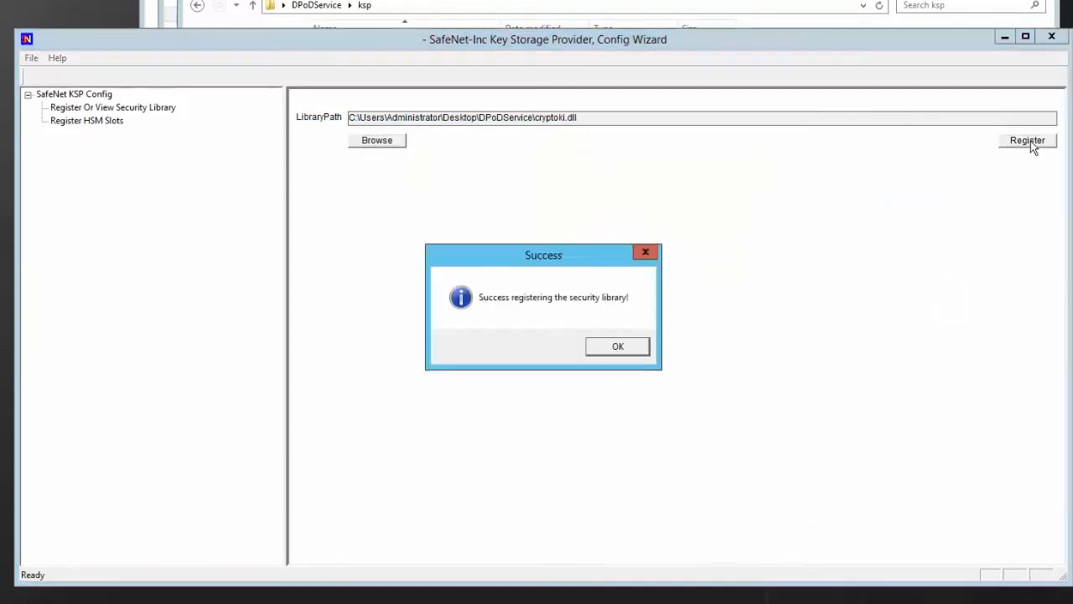
pyautogui.click(611, 350)
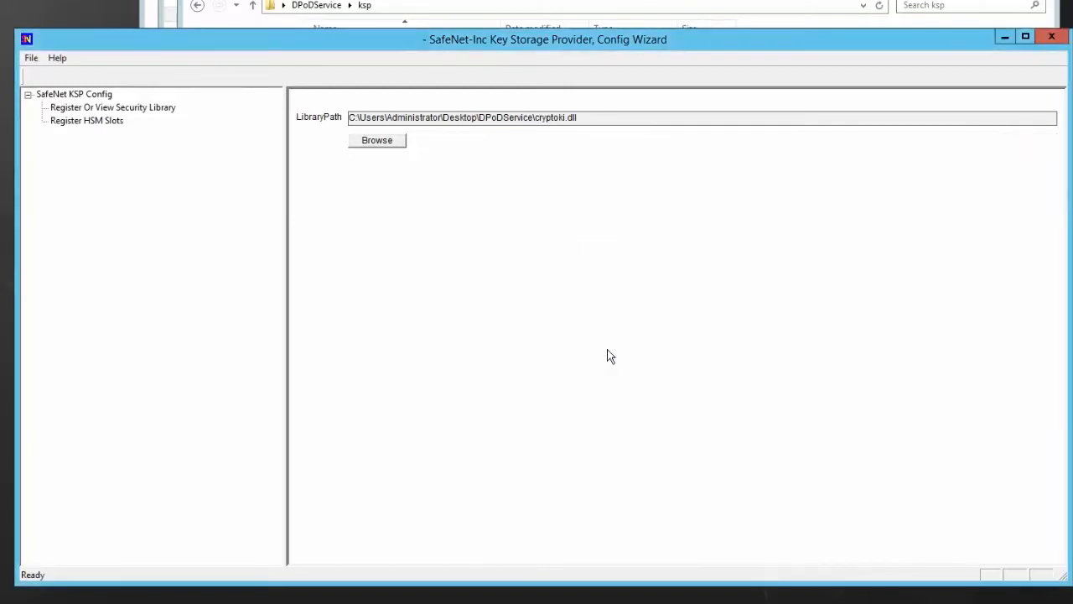
# In the HSM slot registration, set the user to Administrator and the domain to WIN-QVVNJL76ONV.
pyautogui.click(111, 121)
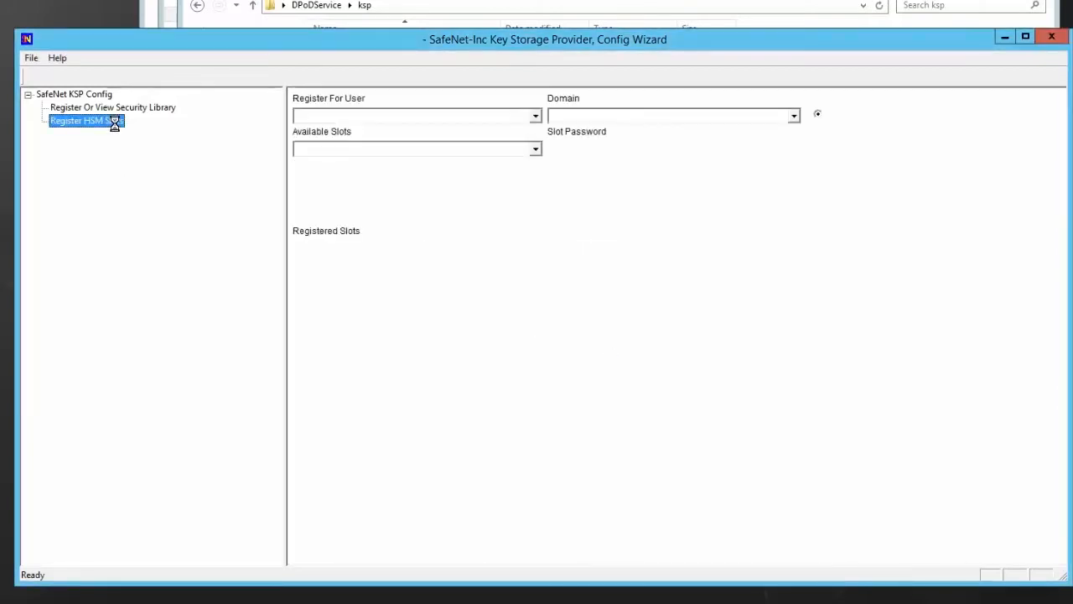
pyautogui.click(536, 117)
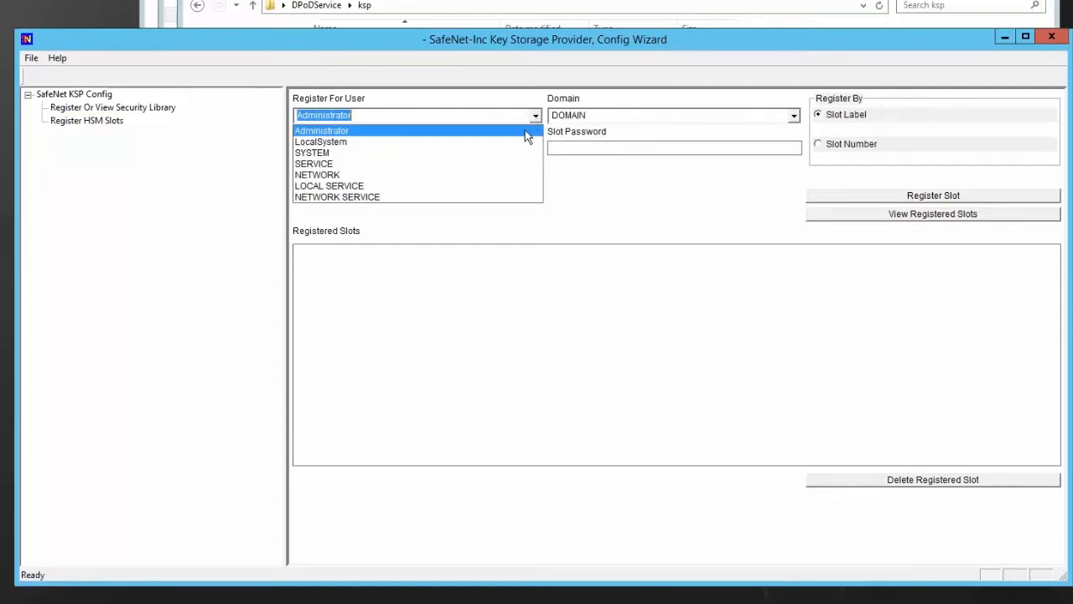
pyautogui.click(525, 131)
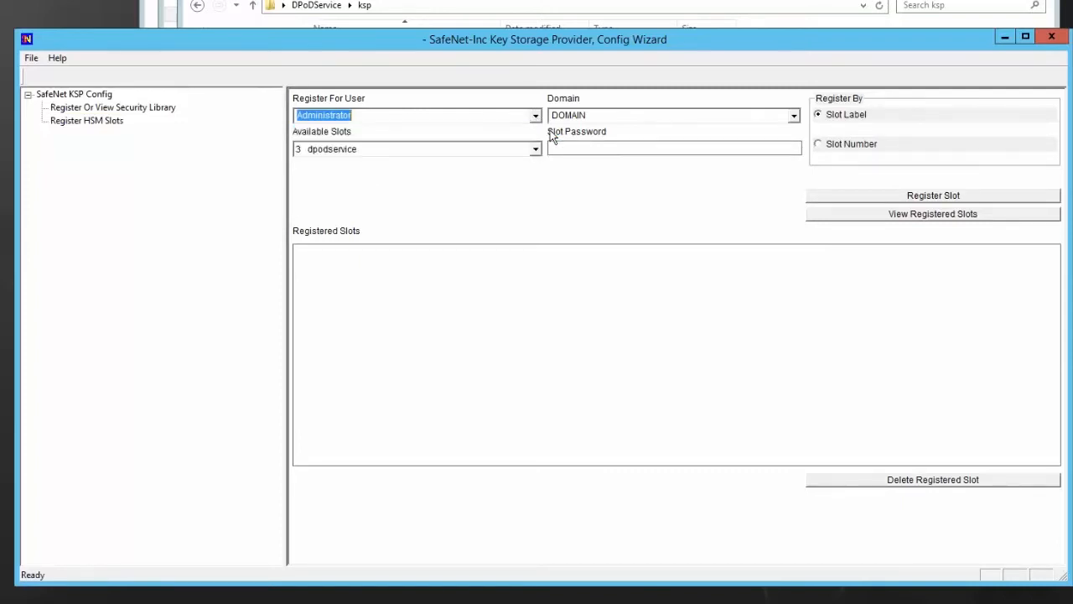
pyautogui.click(795, 116)
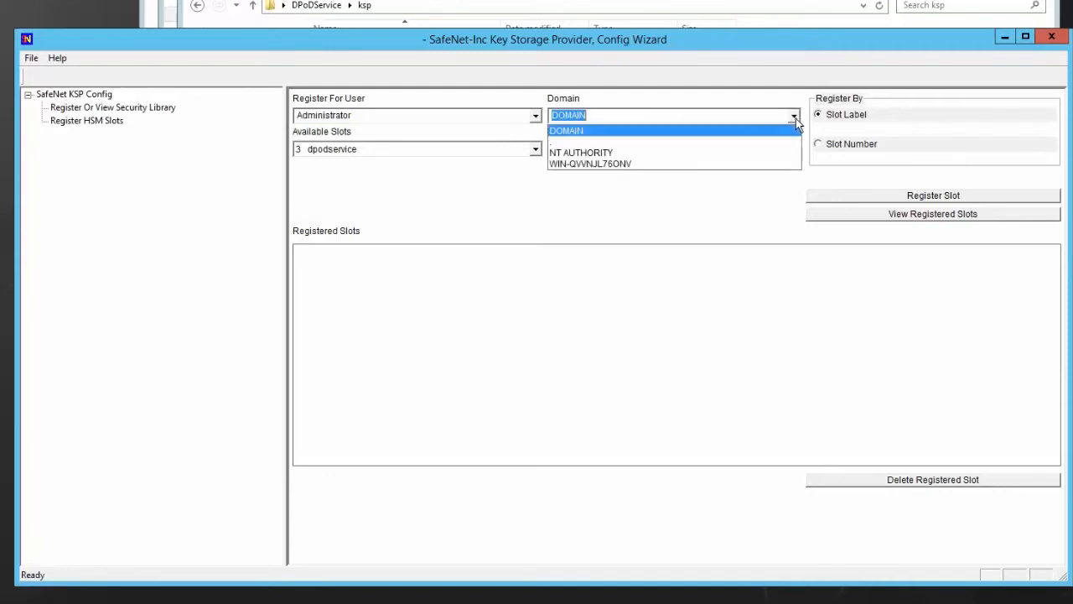
pyautogui.click(752, 166)
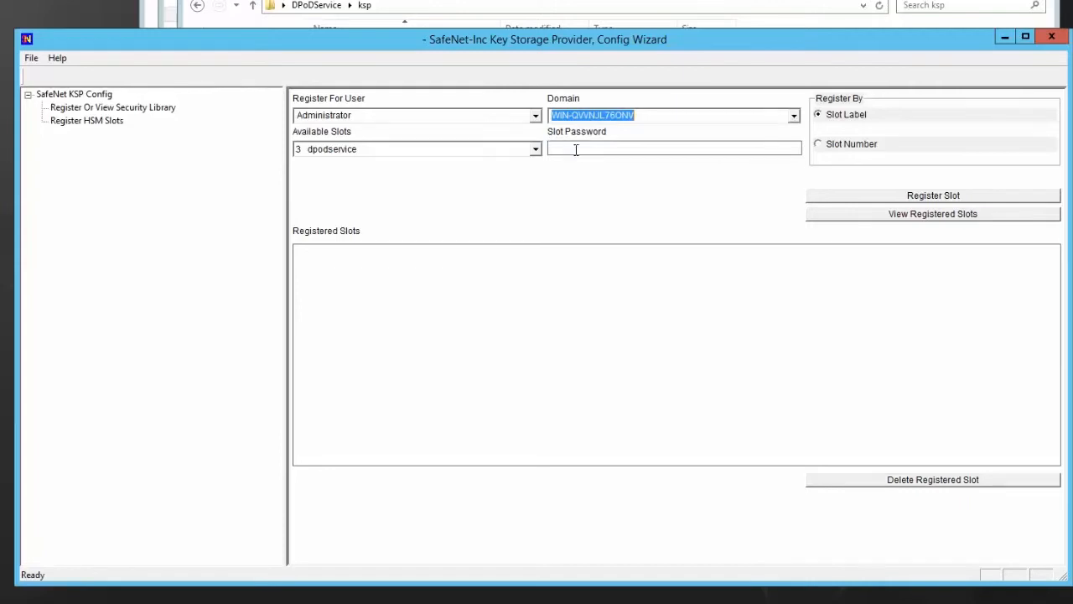
# Keep slot 3 dpodservice selected, enter the slot password, and register the slot for the Administrator user.
pyautogui.click(536, 149)
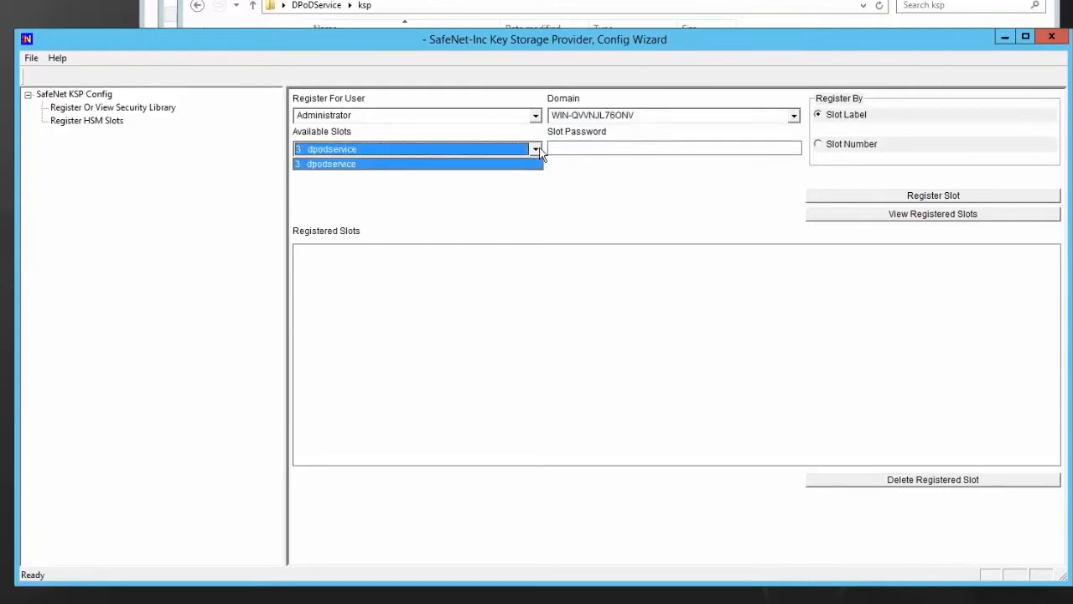
pyautogui.click(541, 152)
pyautogui.click(568, 151)
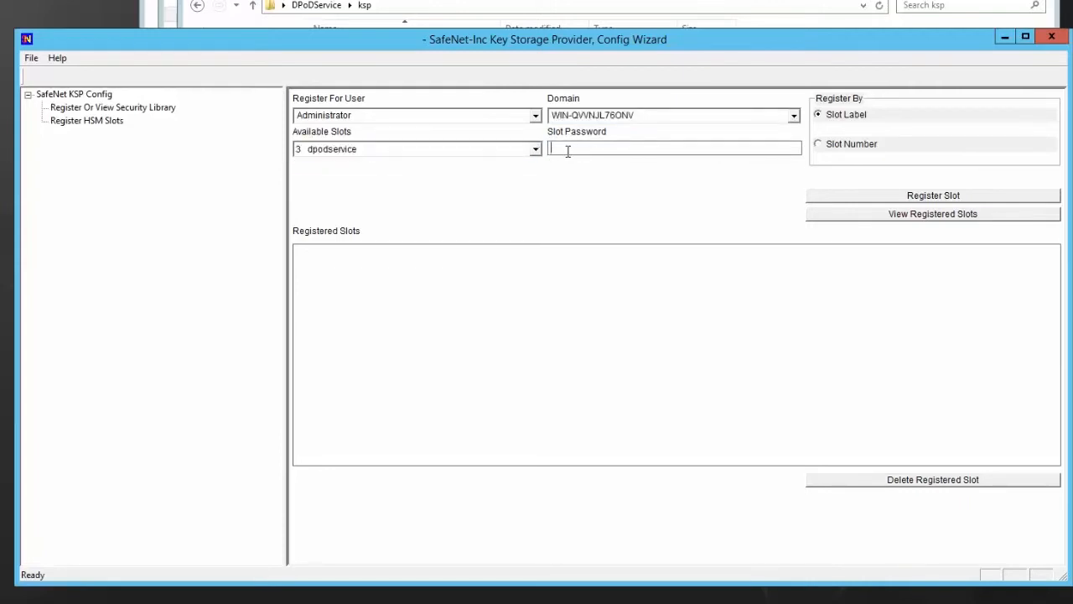
pyautogui.write('********')
pyautogui.click(867, 195)
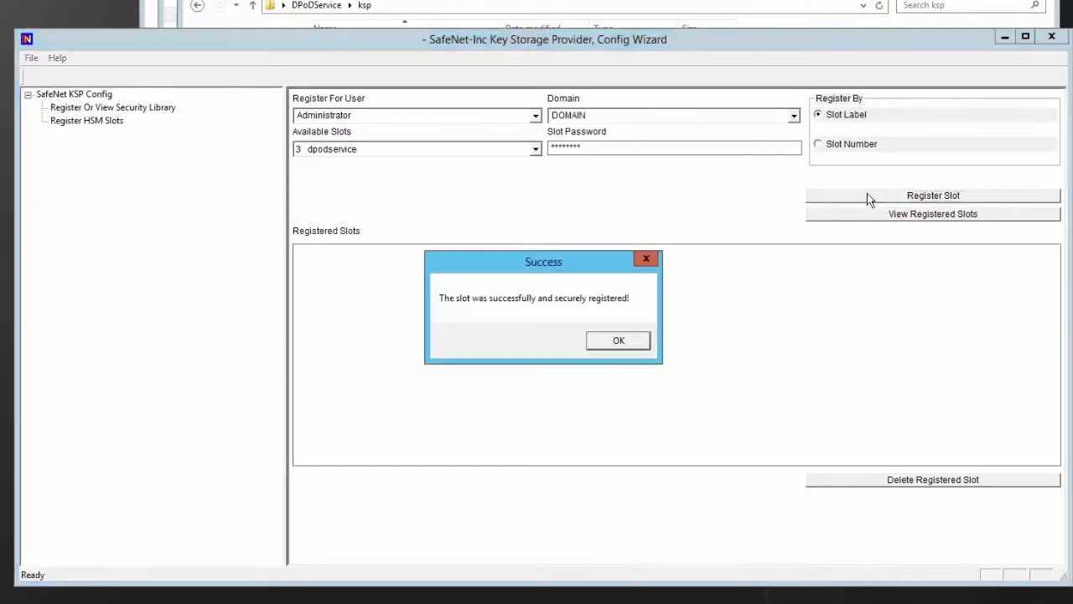
pyautogui.click(618, 341)
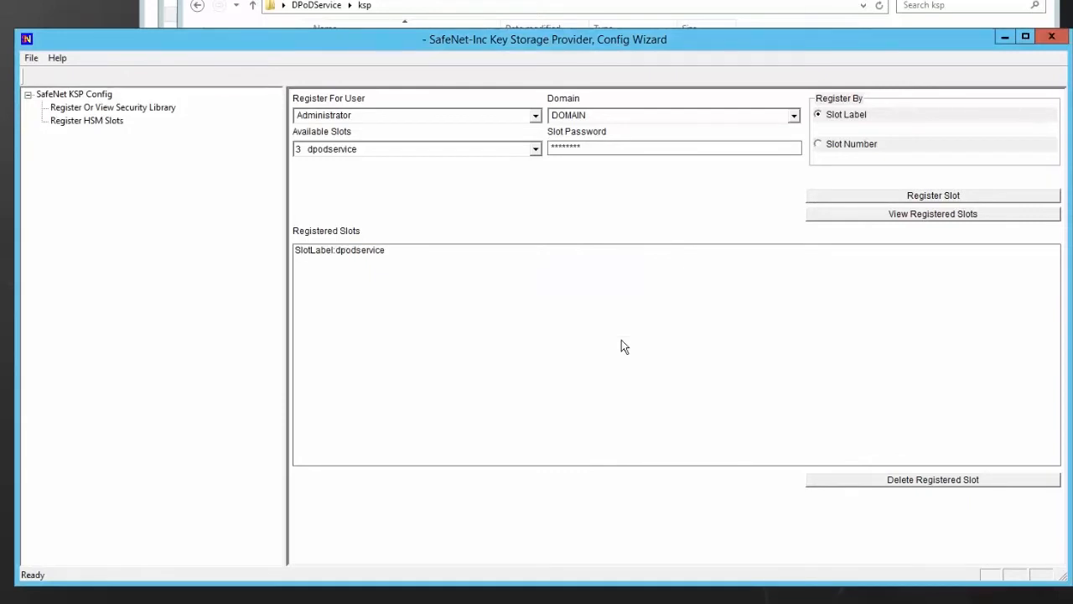
# Set the slot registration user to SYSTEM and the domain to NT AUTHORITY.
pyautogui.click(535, 117)
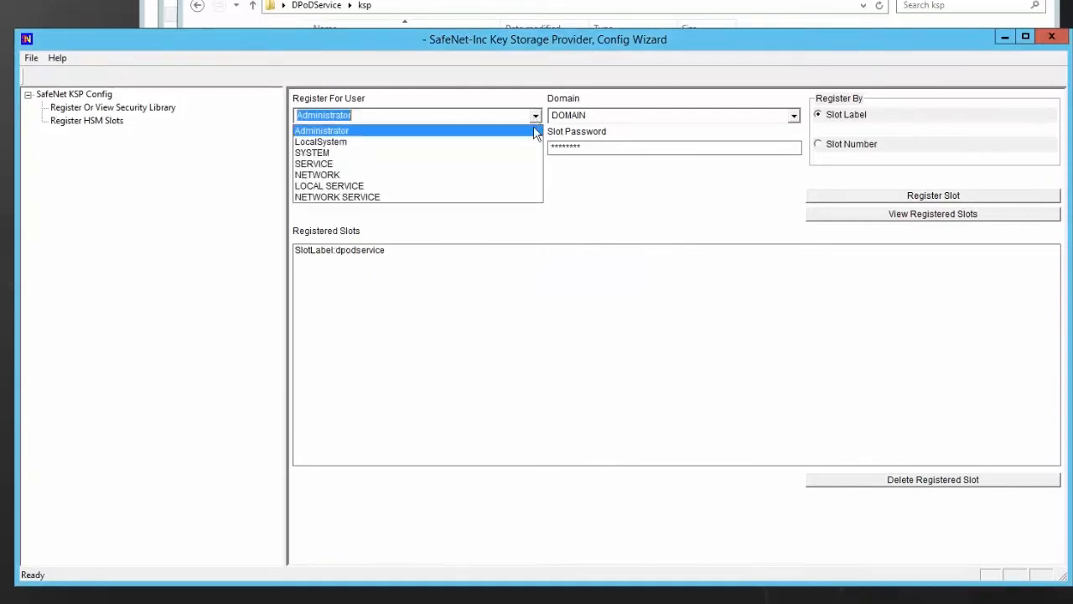
pyautogui.click(534, 156)
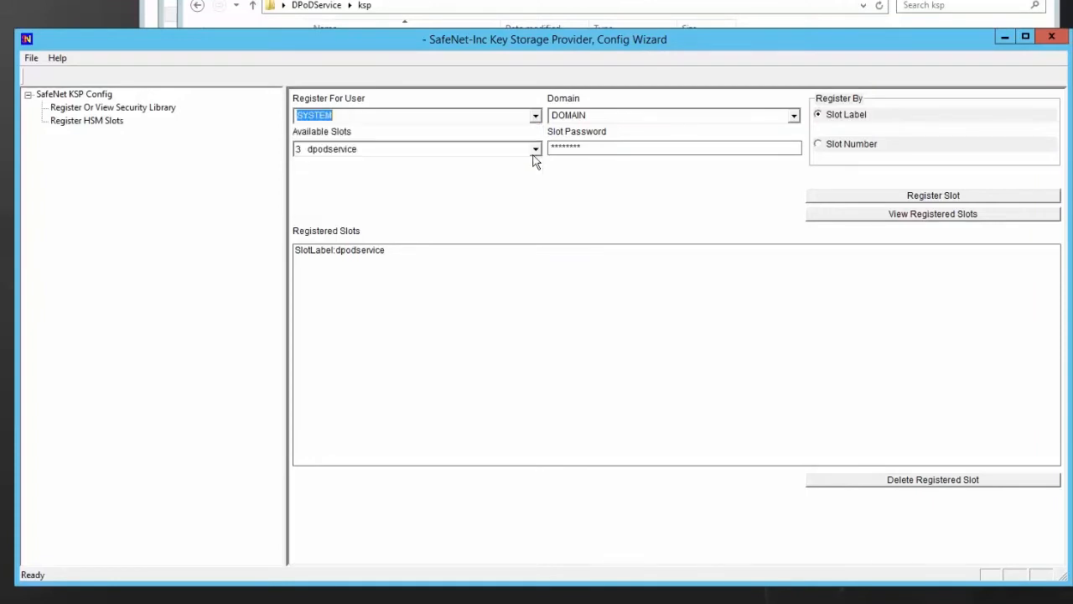
pyautogui.click(794, 118)
pyautogui.click(794, 120)
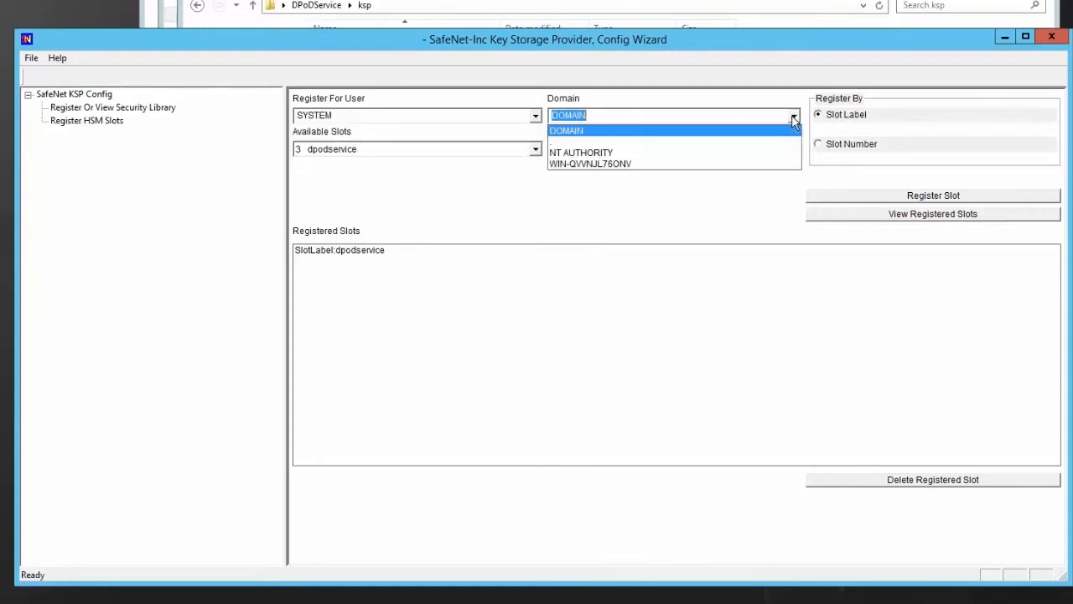
pyautogui.click(748, 158)
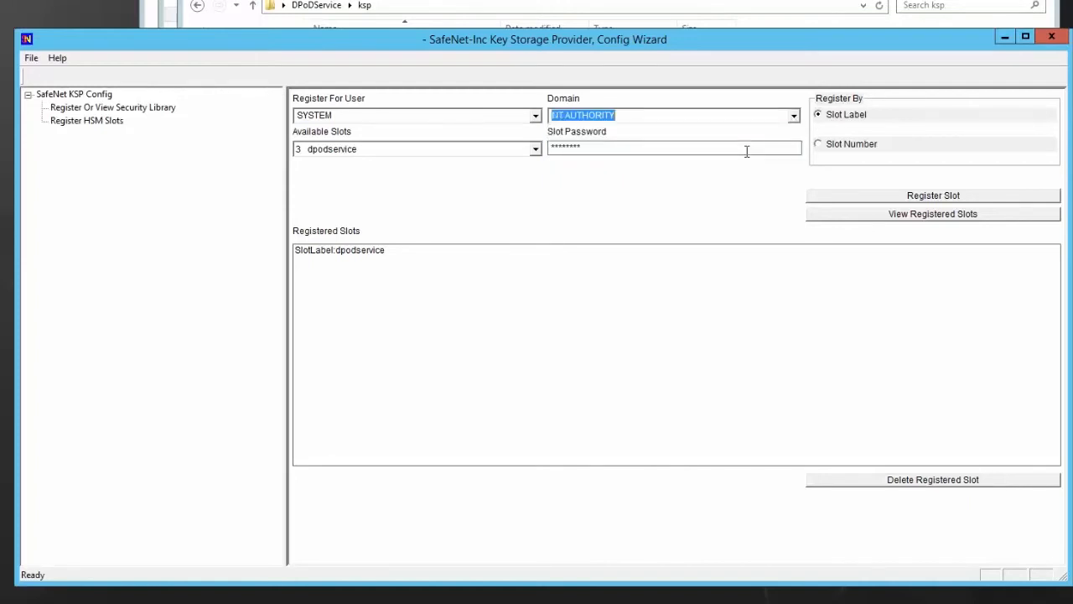
# Select slot 3 dpodservice, re-enter the slot password, and register the slot for SYSTEM under NT AUTHORITY.
pyautogui.click(536, 151)
pyautogui.click(536, 165)
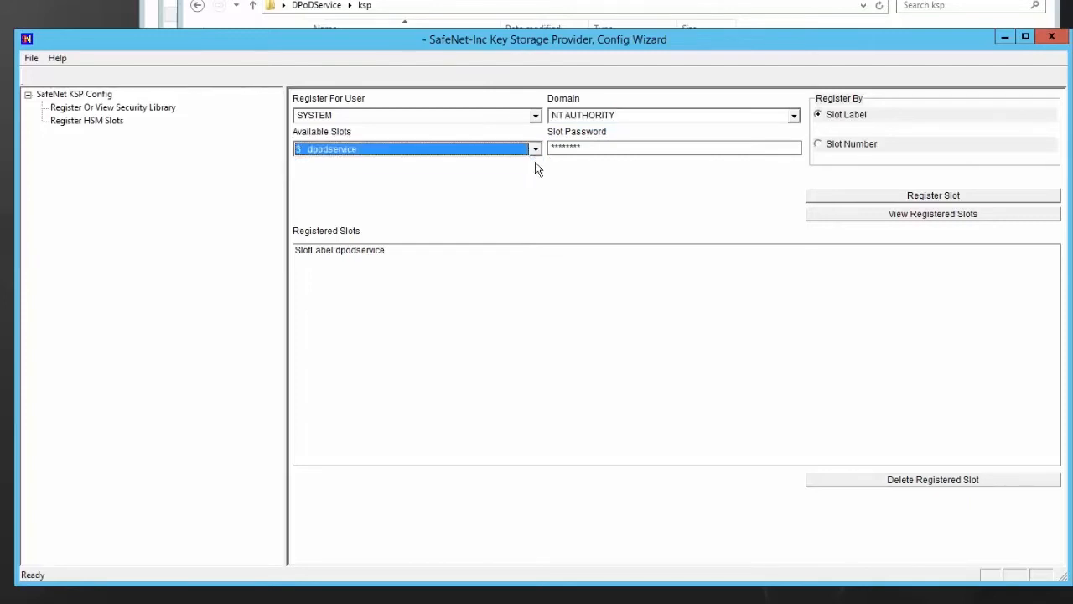
pyautogui.click(592, 147)
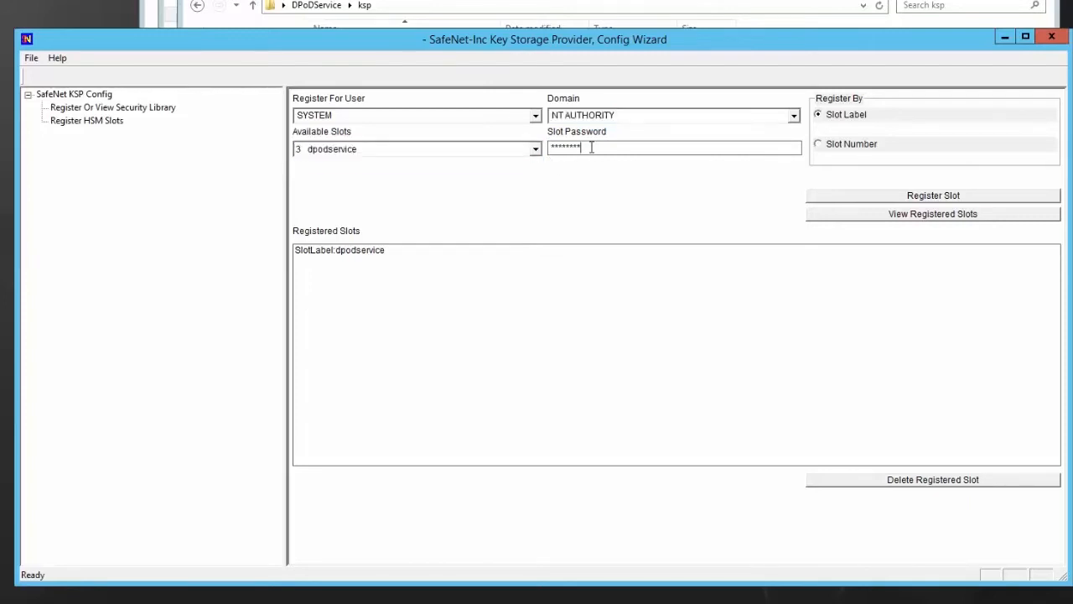
pyautogui.moveTo(592, 147); pyautogui.dragTo(548, 144)
pyautogui.write('********')
pyautogui.click(878, 193)
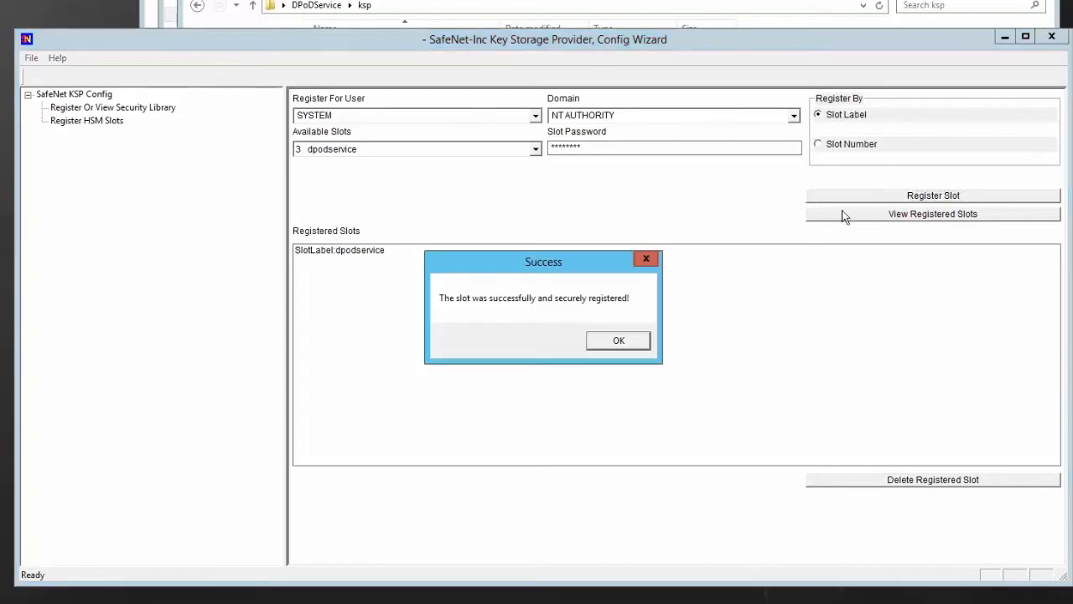
# Close the slot registration confirmation, switch to Server Manager, and begin adding roles with a role-based installation on the WIN-QVVNJL76ONV server.
pyautogui.click(634, 341)
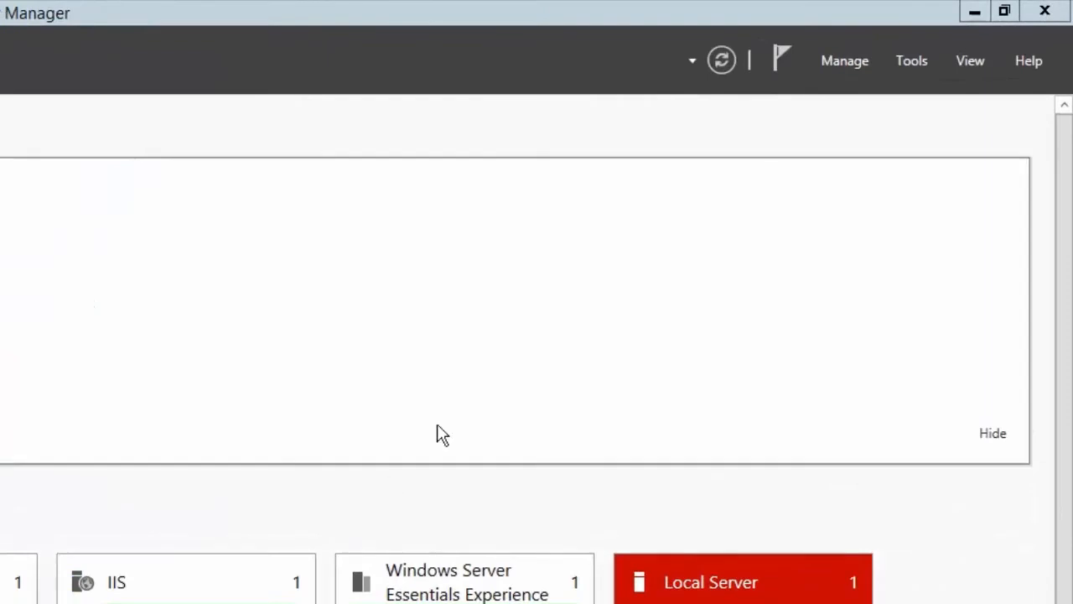
pyautogui.click(836, 60)
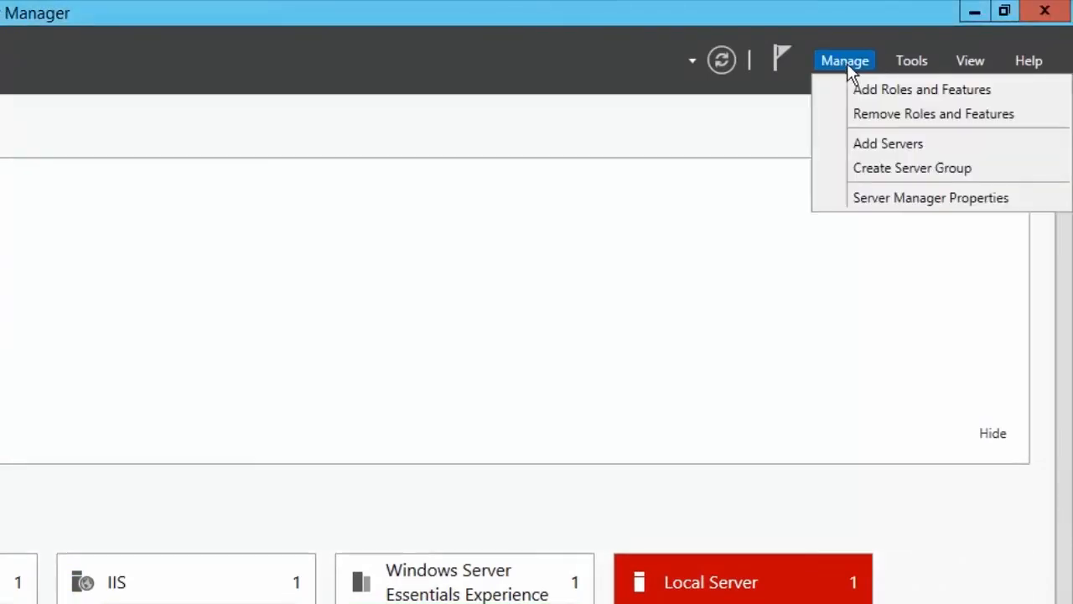
pyautogui.click(864, 89)
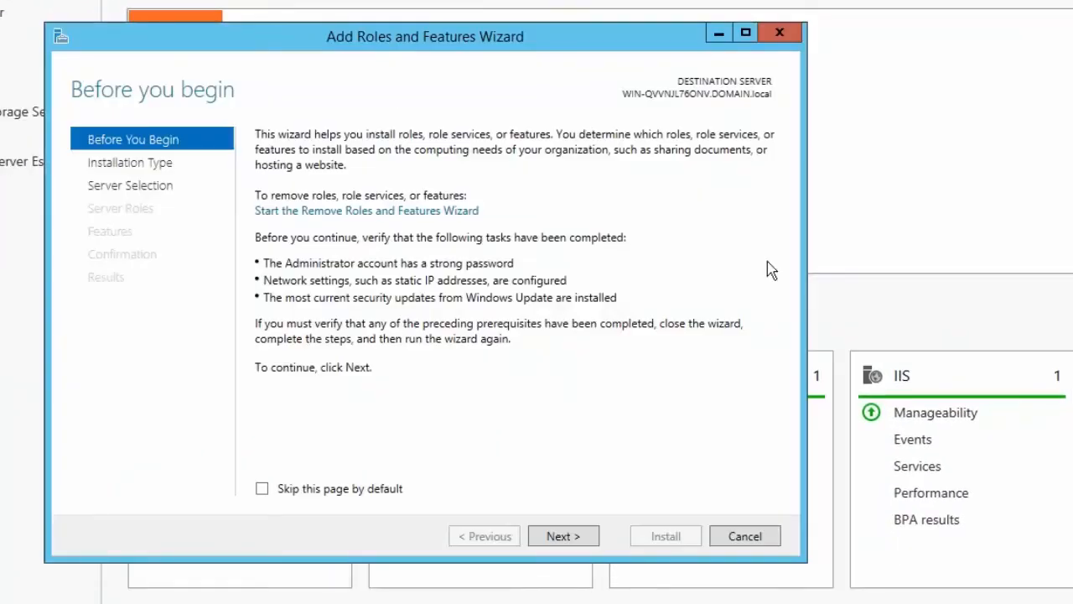
pyautogui.click(554, 539)
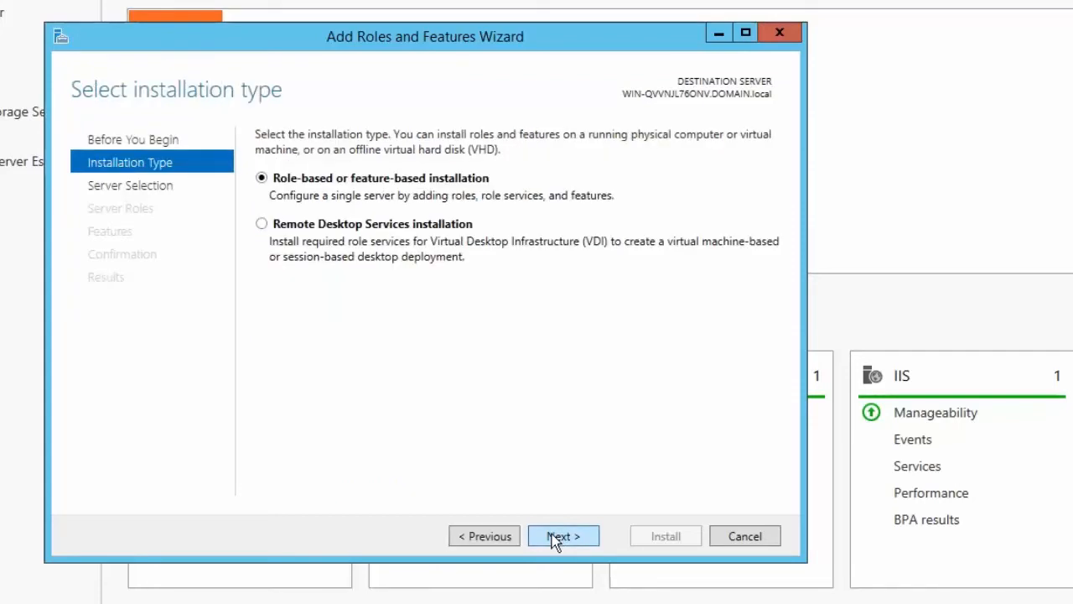
pyautogui.click(554, 538)
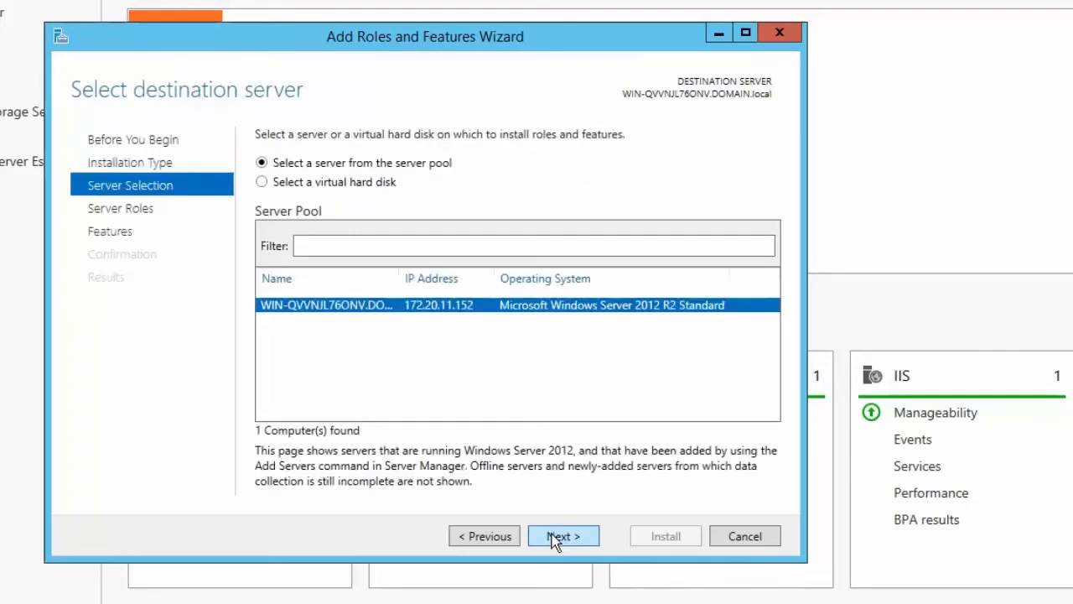
pyautogui.click(553, 538)
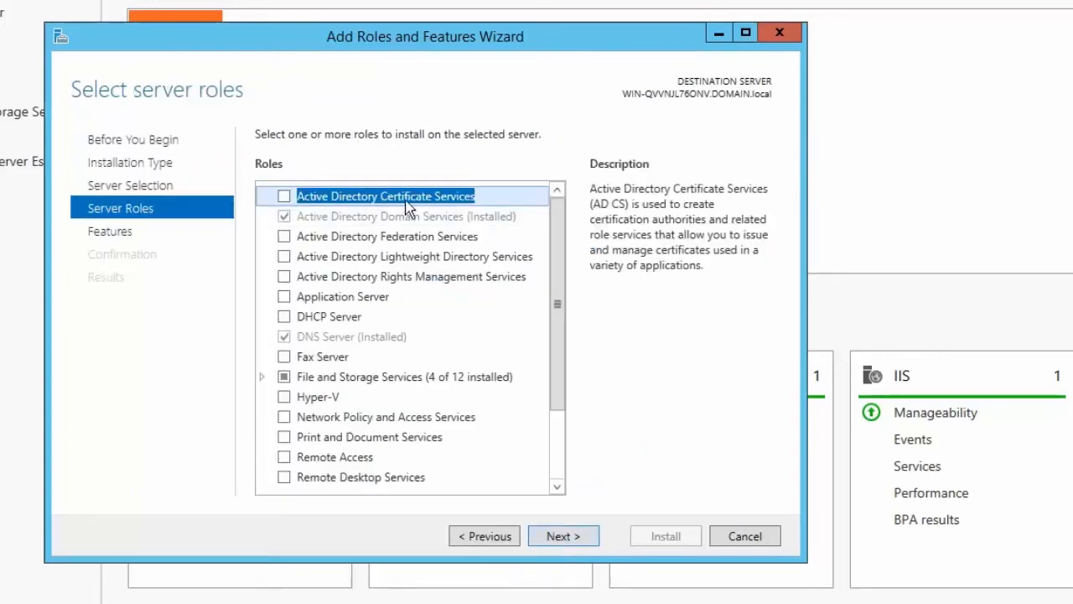
# Select the Active Directory Certificate Services server role and include its required management tools.
pyautogui.click(287, 198)
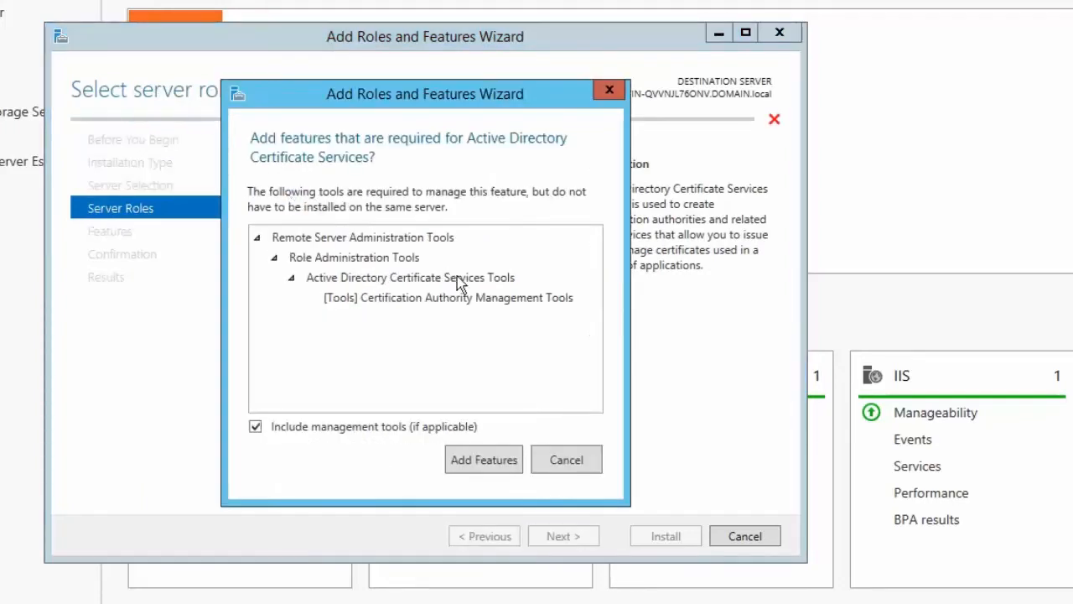
pyautogui.click(506, 462)
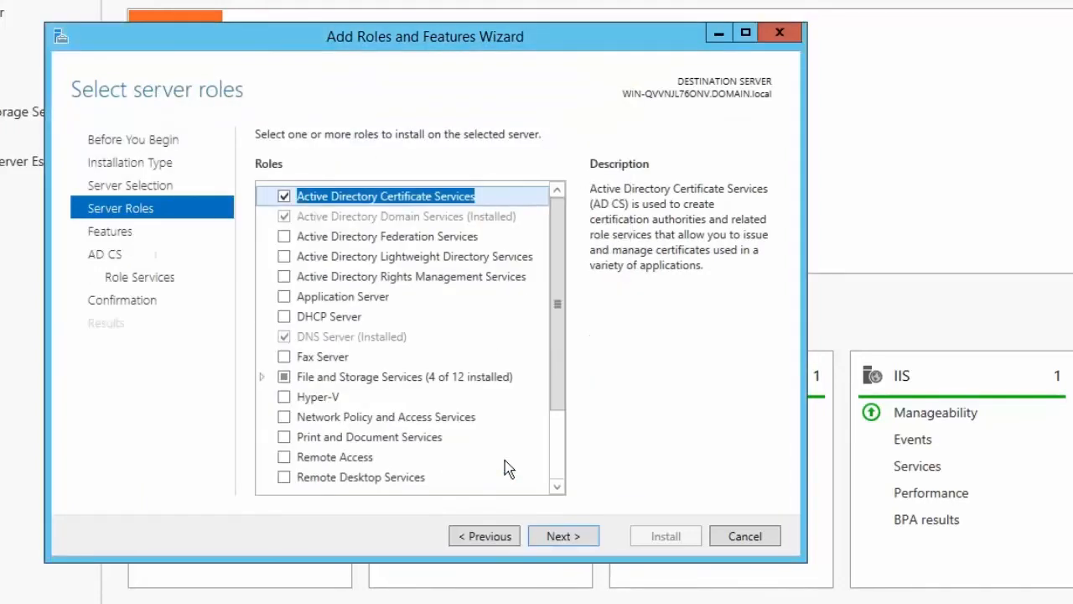
pyautogui.click(586, 535)
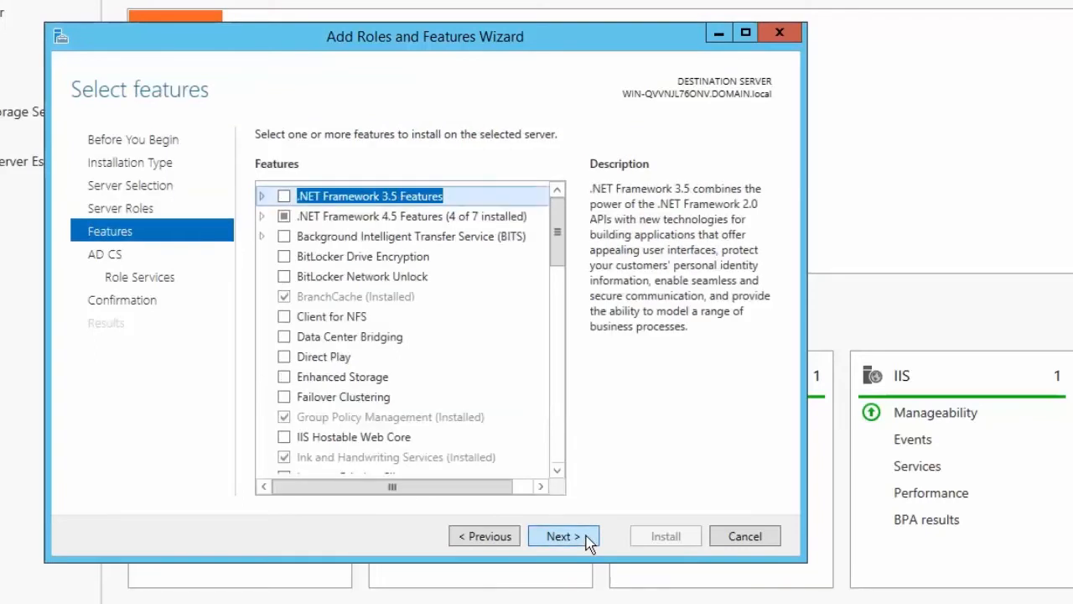
# Keep the default features and the Certification Authority role service, install the role, and close the wizard.
pyautogui.click(586, 536)
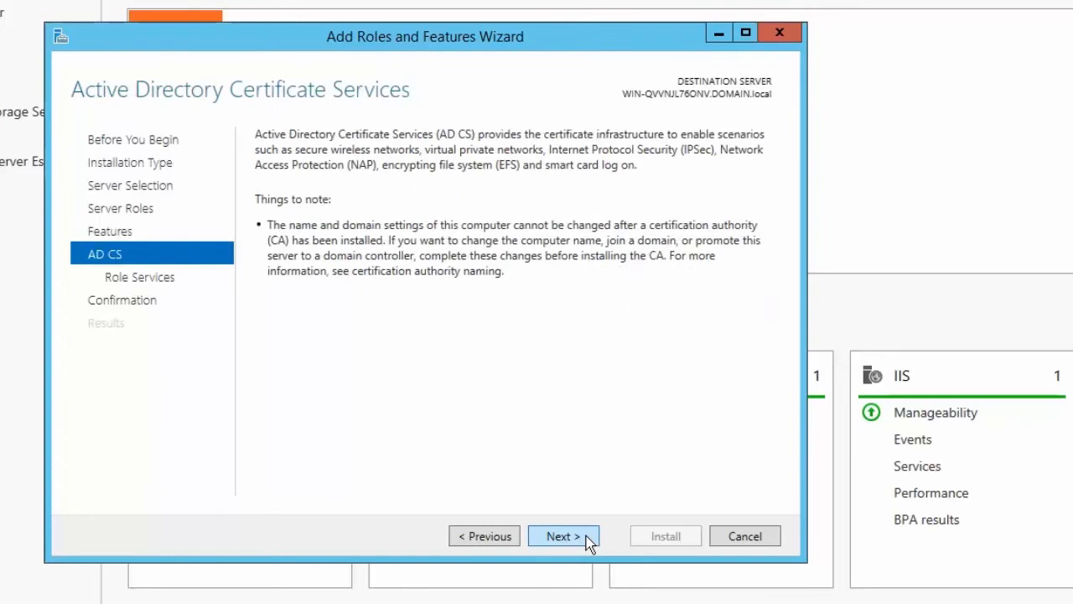
pyautogui.click(586, 536)
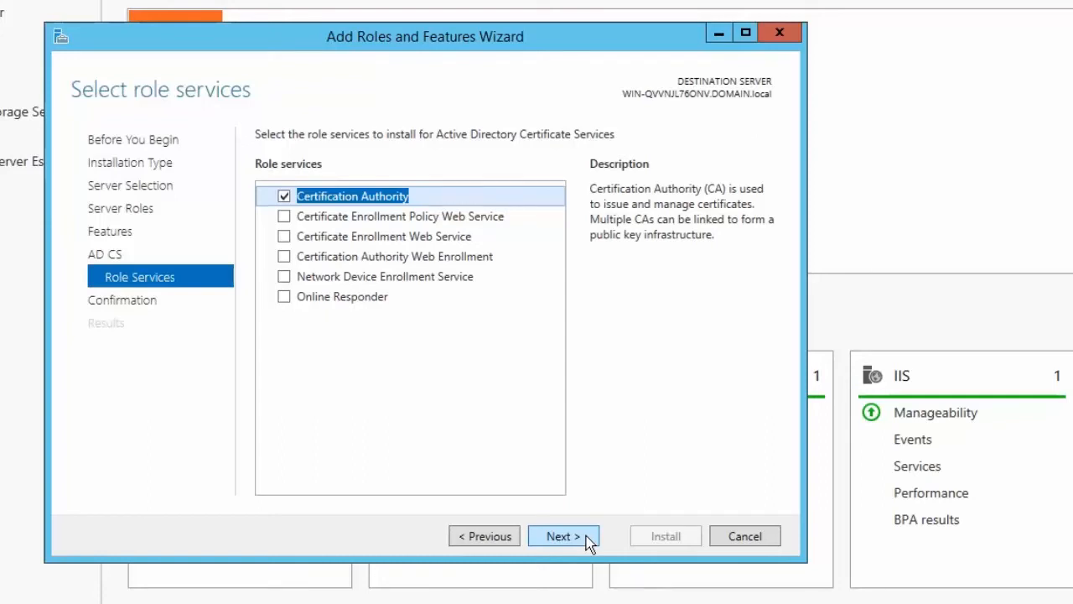
pyautogui.click(586, 536)
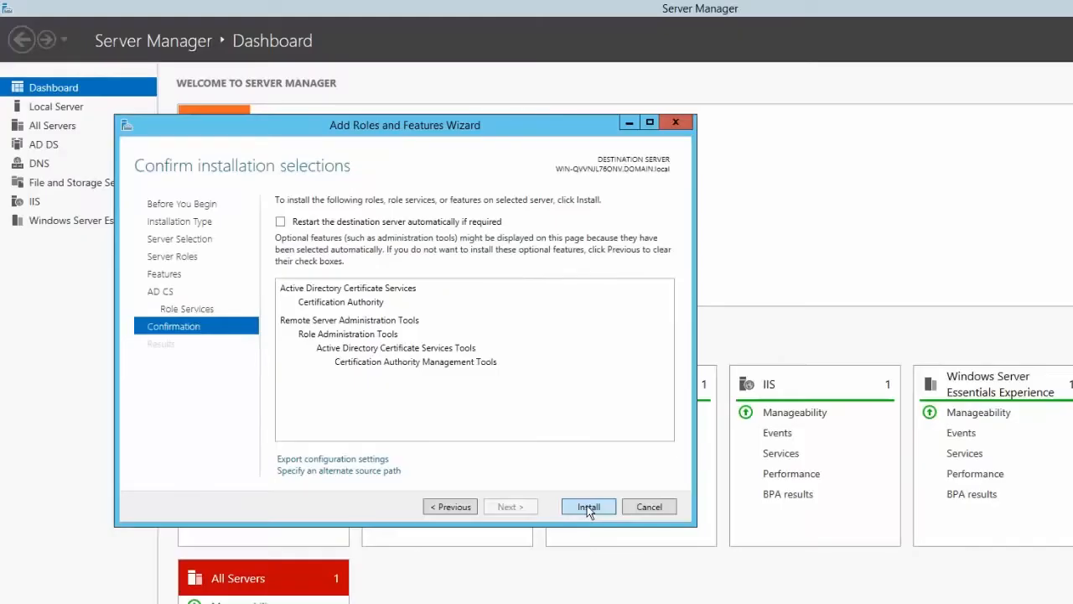
pyautogui.click(665, 538)
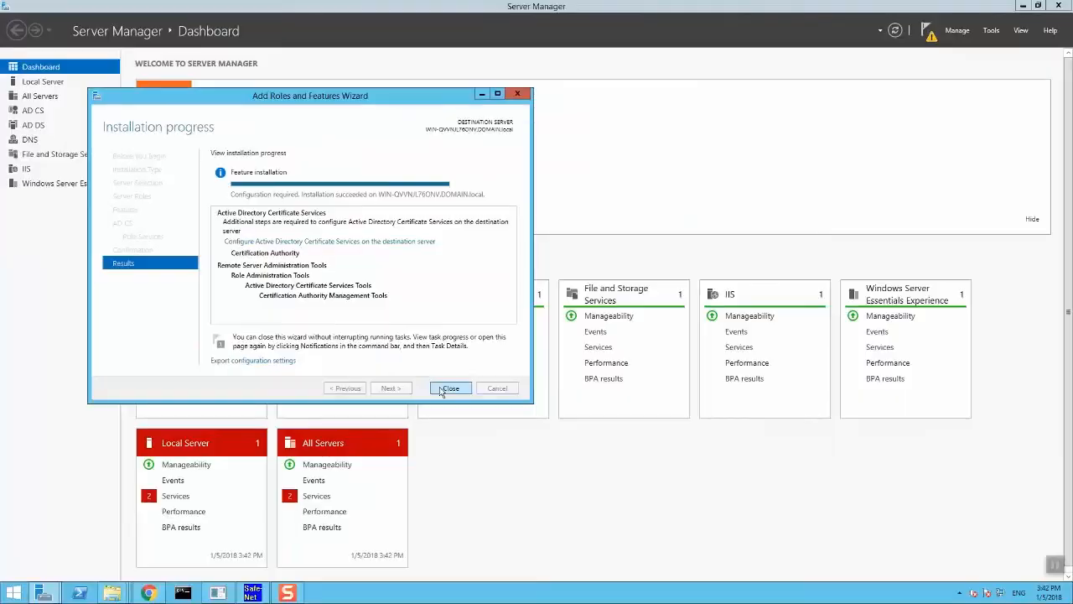
pyautogui.click(588, 507)
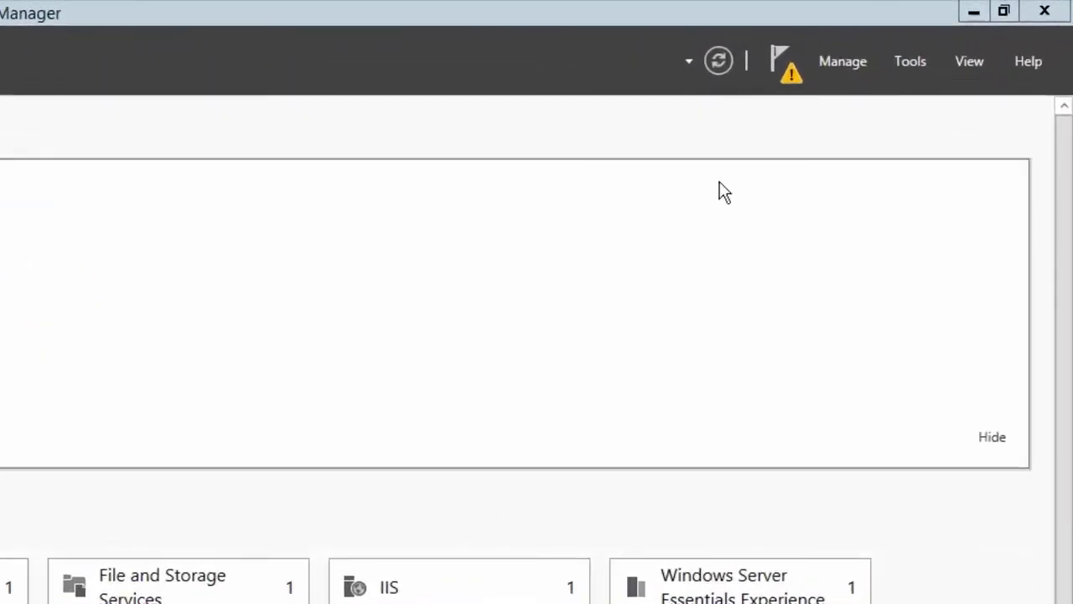
# Start the post-deployment AD CS configuration, keep the default credentials, and select Certification Authority as the role service to configure.
pyautogui.click(780, 60)
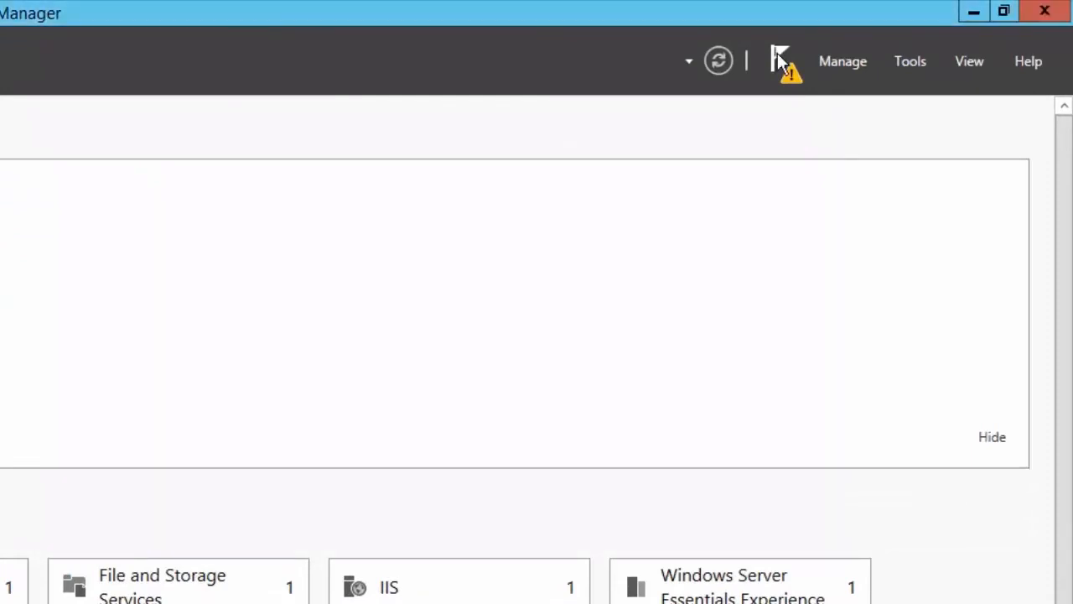
pyautogui.click(780, 61)
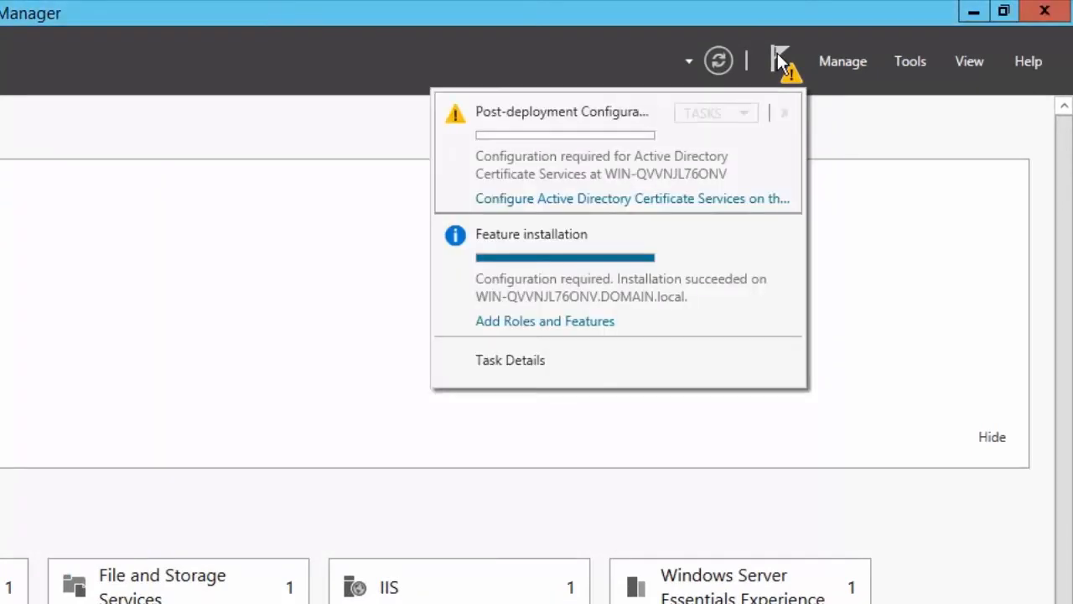
pyautogui.click(701, 204)
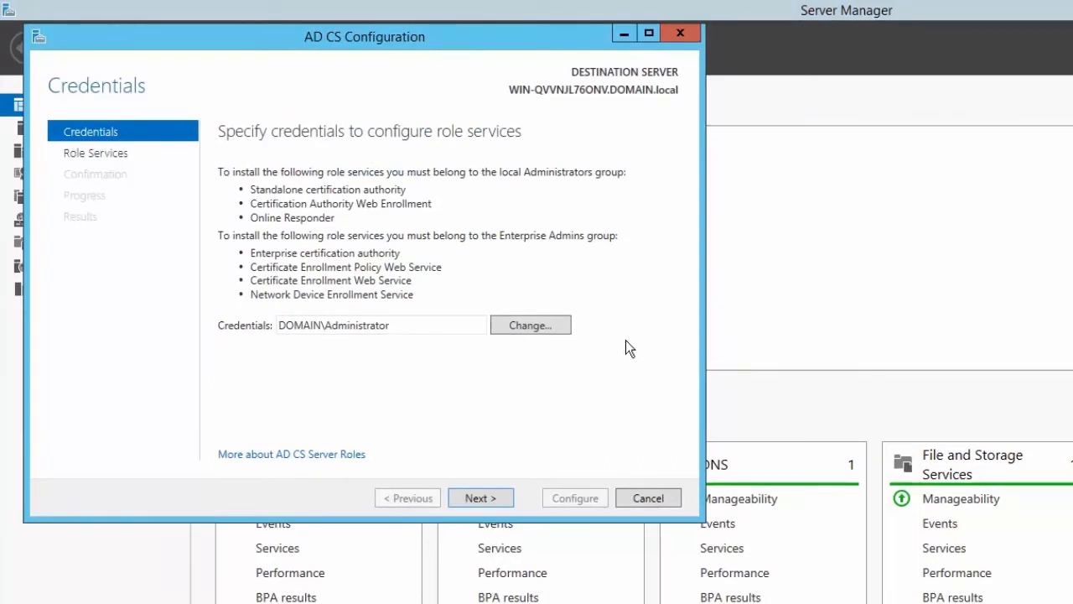
pyautogui.click(477, 499)
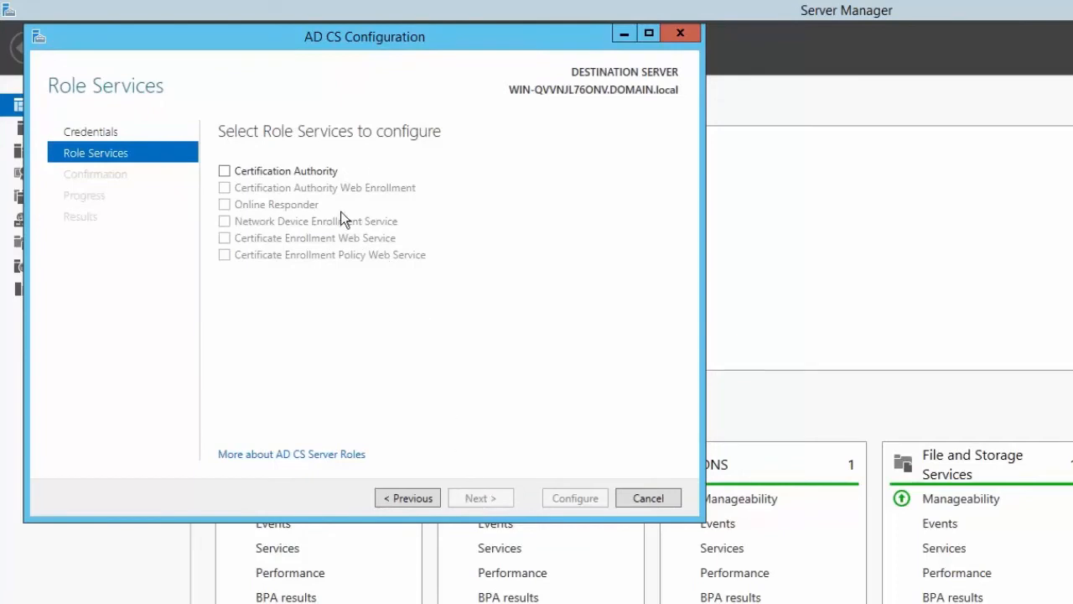
pyautogui.click(318, 173)
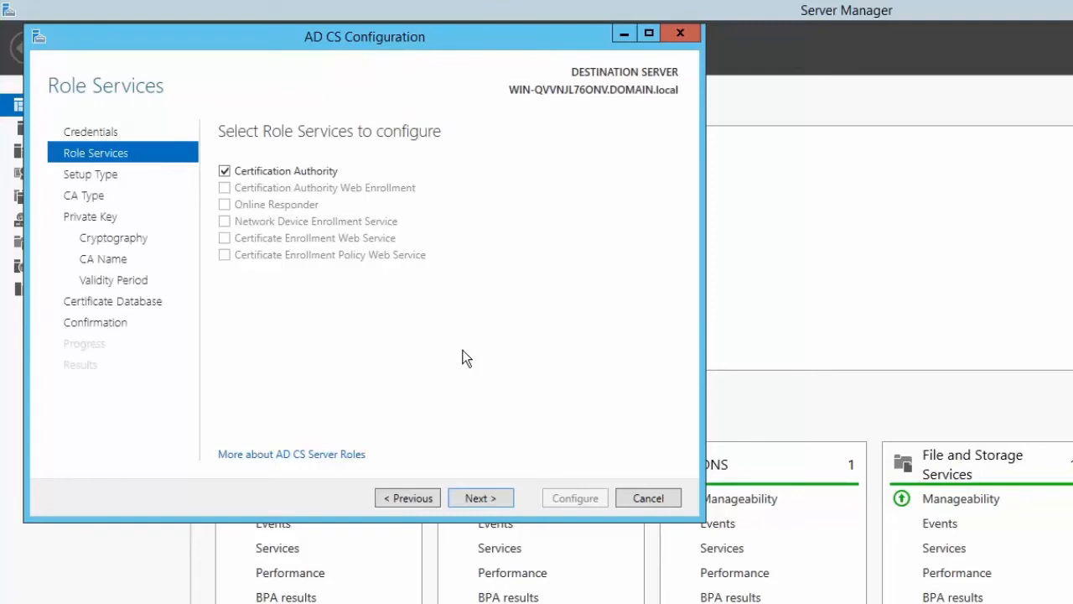
pyautogui.click(493, 503)
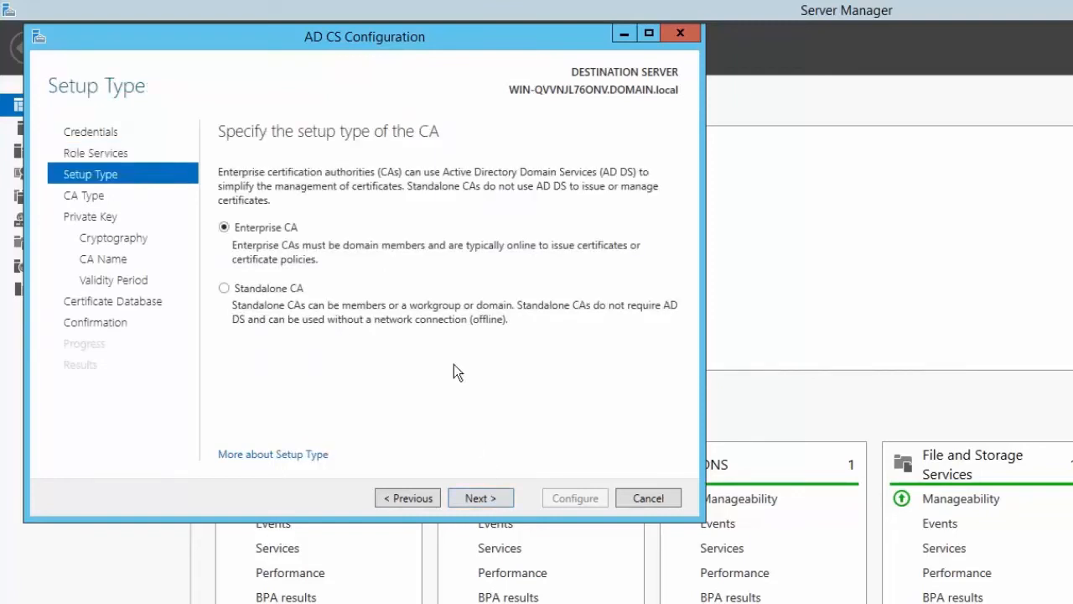
# Accept the CA setup type and specify a Root CA that uses a newly created private key.
pyautogui.click(442, 319)
pyautogui.click(482, 496)
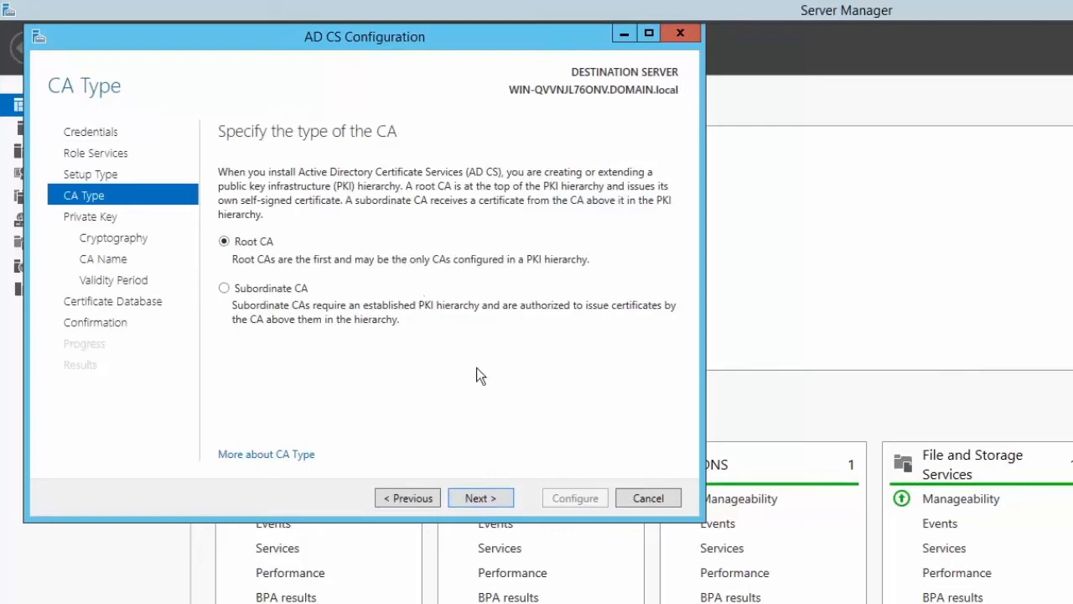
pyautogui.click(477, 497)
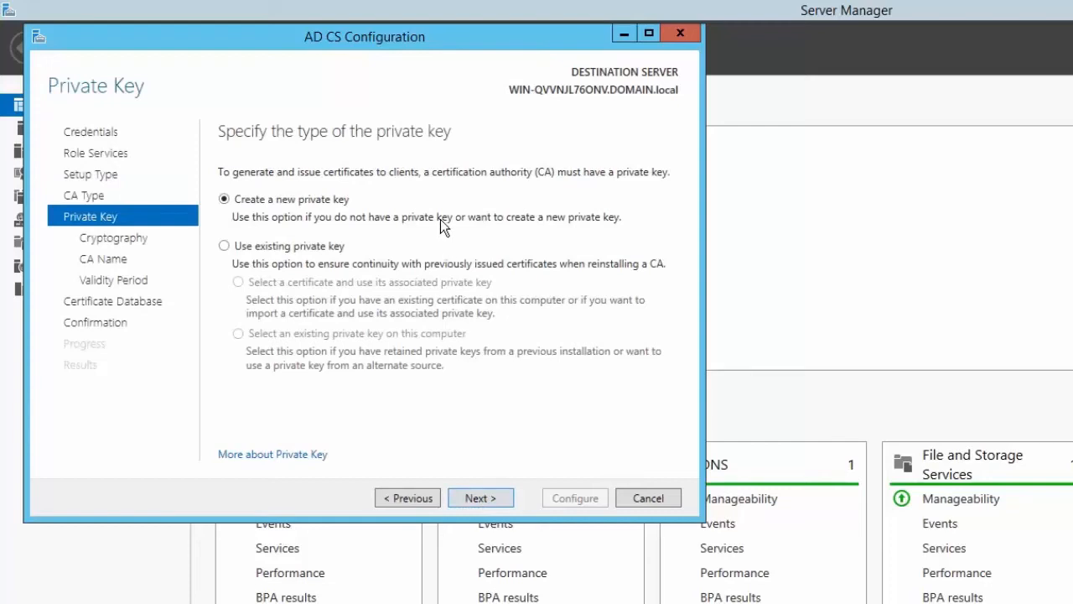
pyautogui.click(489, 499)
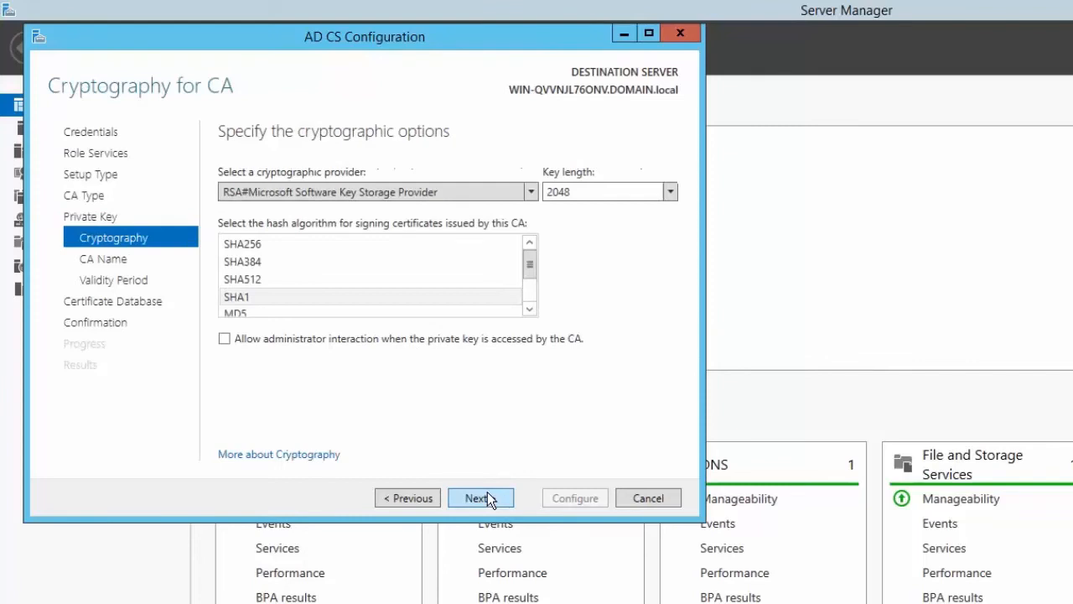
# Set the cryptographic provider to RSA#SafeNet Key Storage Provider with key length 2048 and the SHA256 hash algorithm.
pyautogui.click(530, 192)
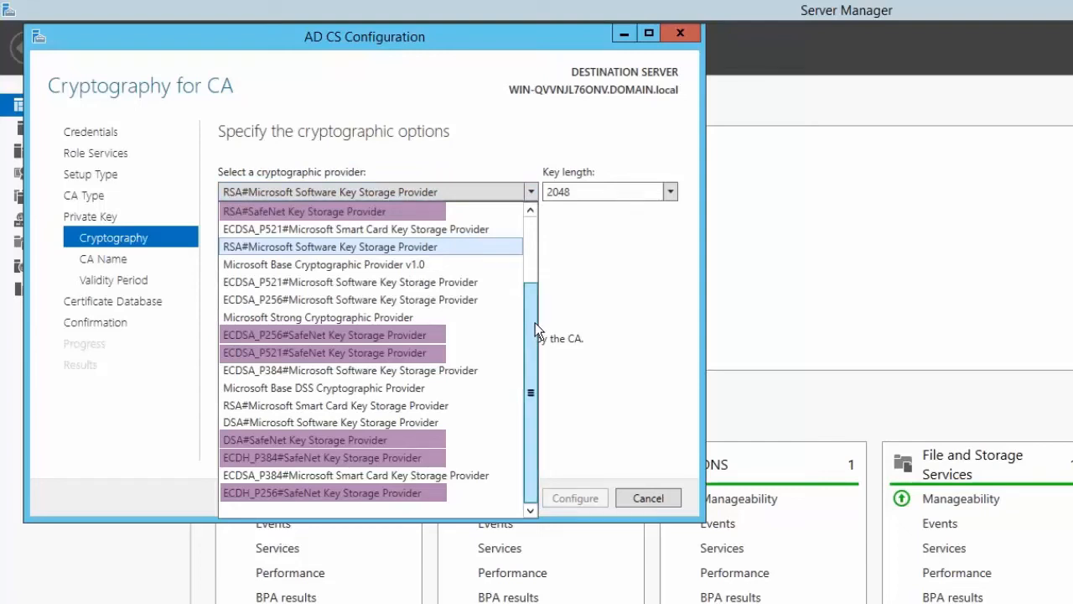
pyautogui.scroll(1, 535, 322)
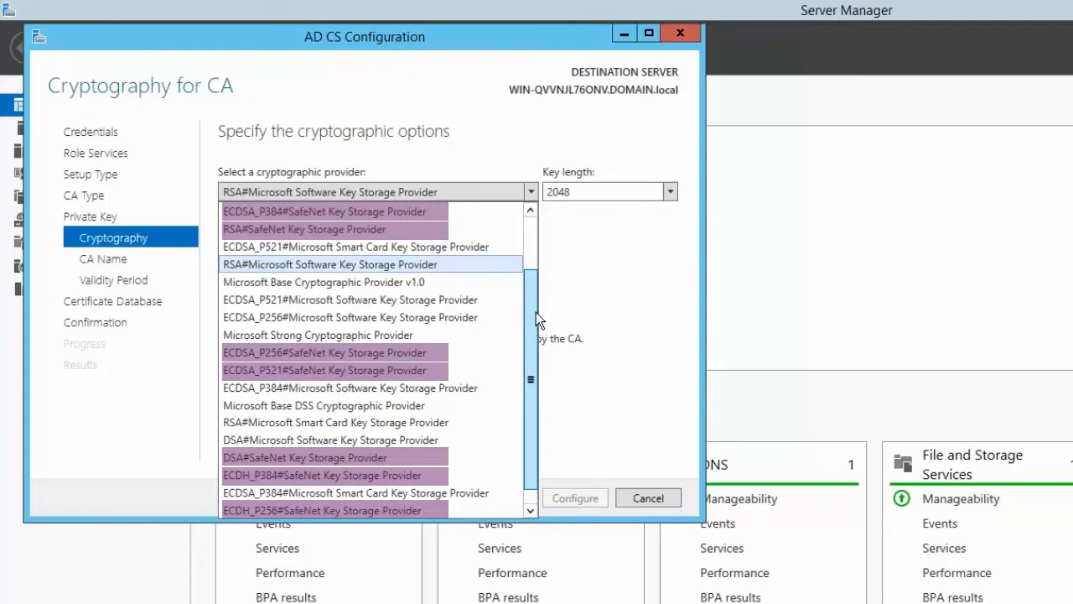
pyautogui.scroll(1, 535, 312)
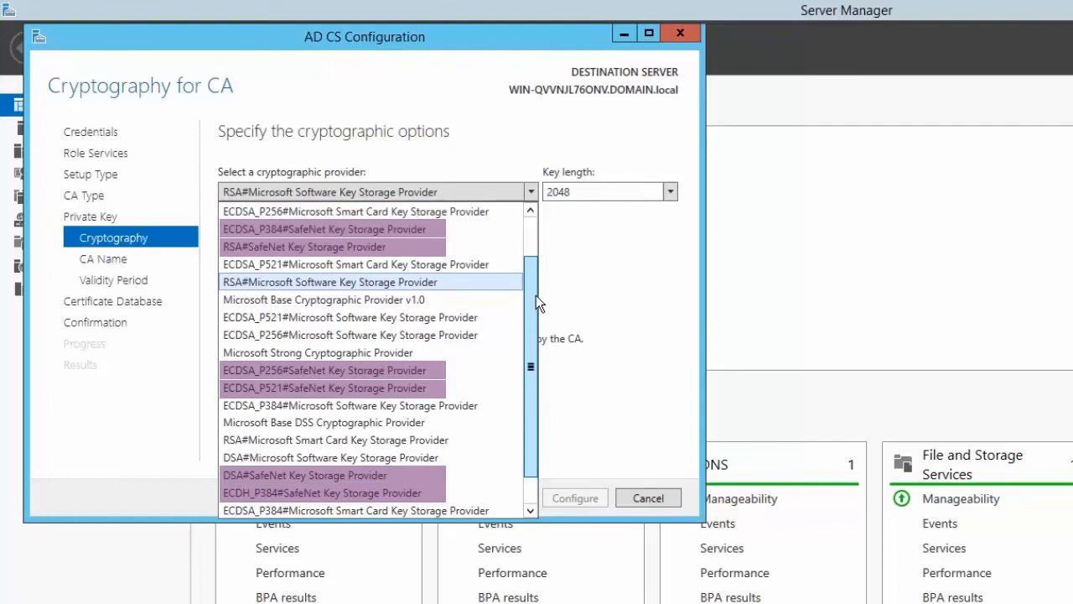
pyautogui.scroll(1, 536, 295)
pyautogui.scroll(1, 539, 289)
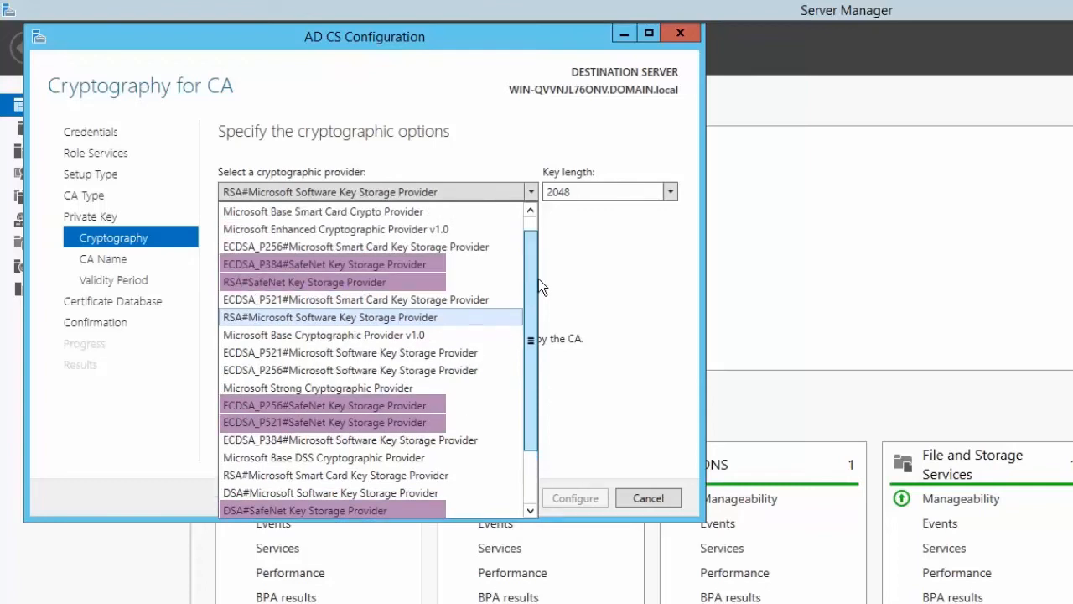
pyautogui.scroll(1, 538, 269)
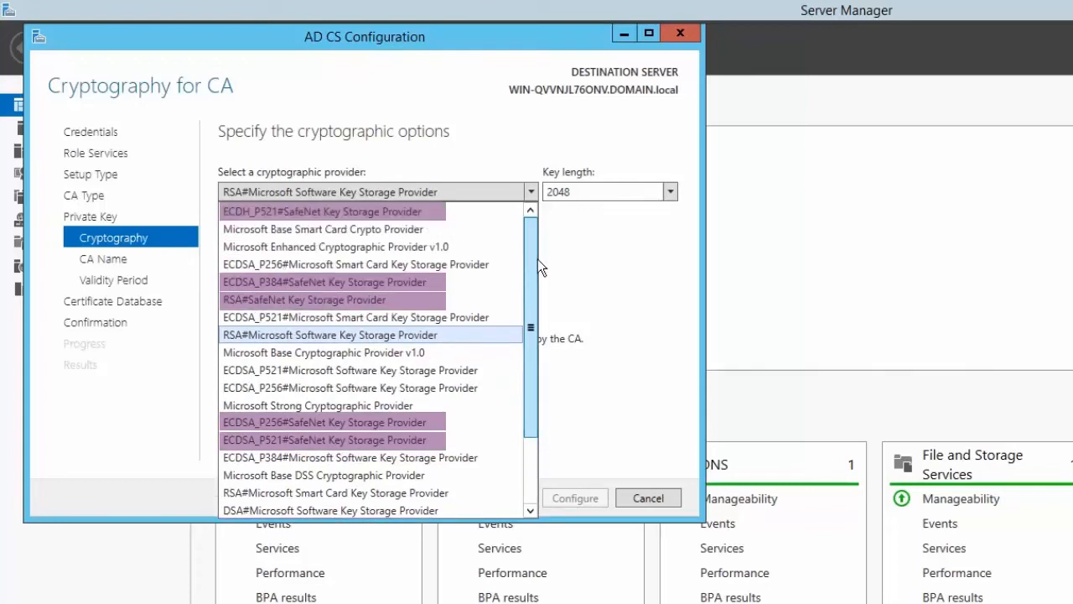
pyautogui.click(448, 299)
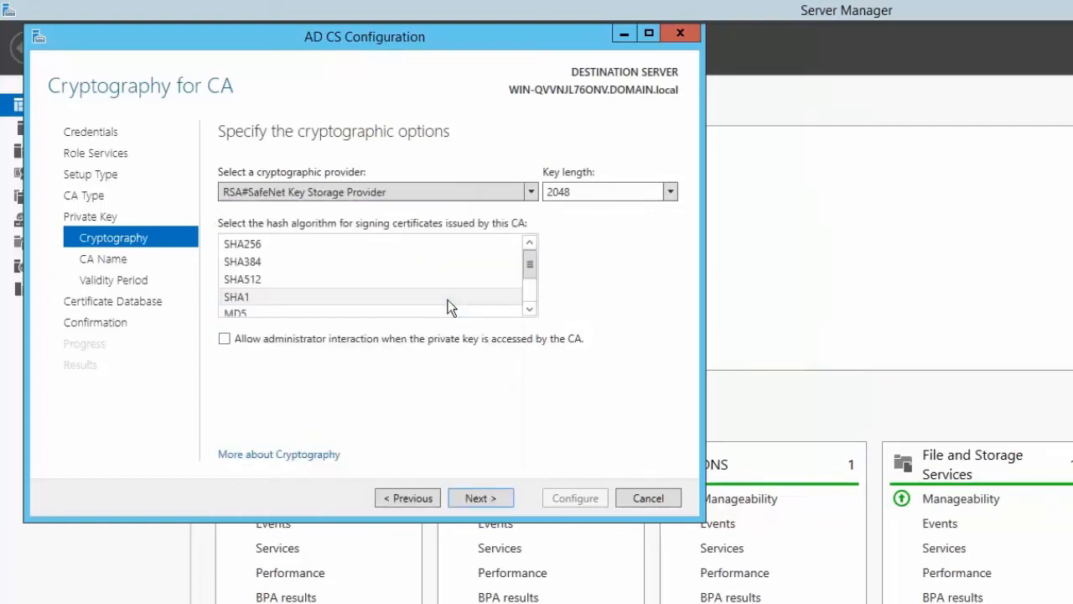
pyautogui.click(447, 248)
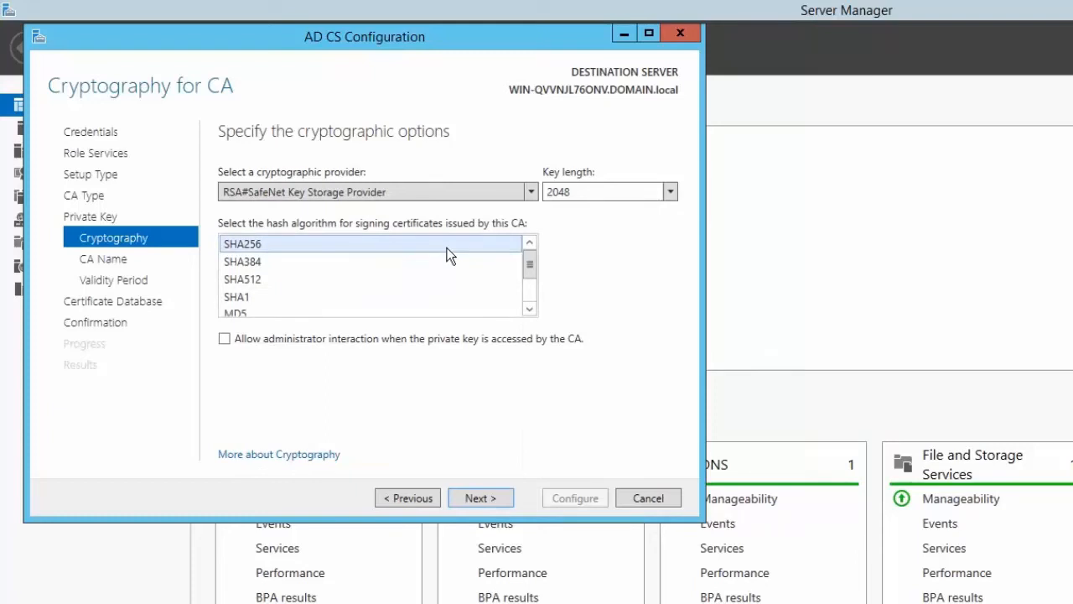
pyautogui.click(480, 499)
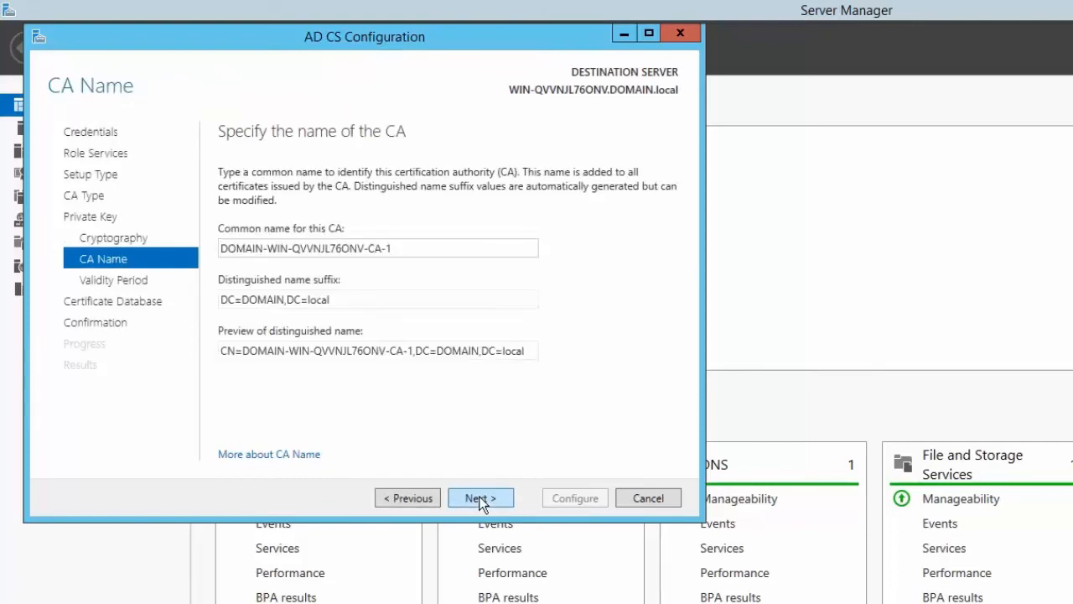
# Replace the CA's common name with DPoDService and continue to the validity period.
pyautogui.doubleClick(418, 248)
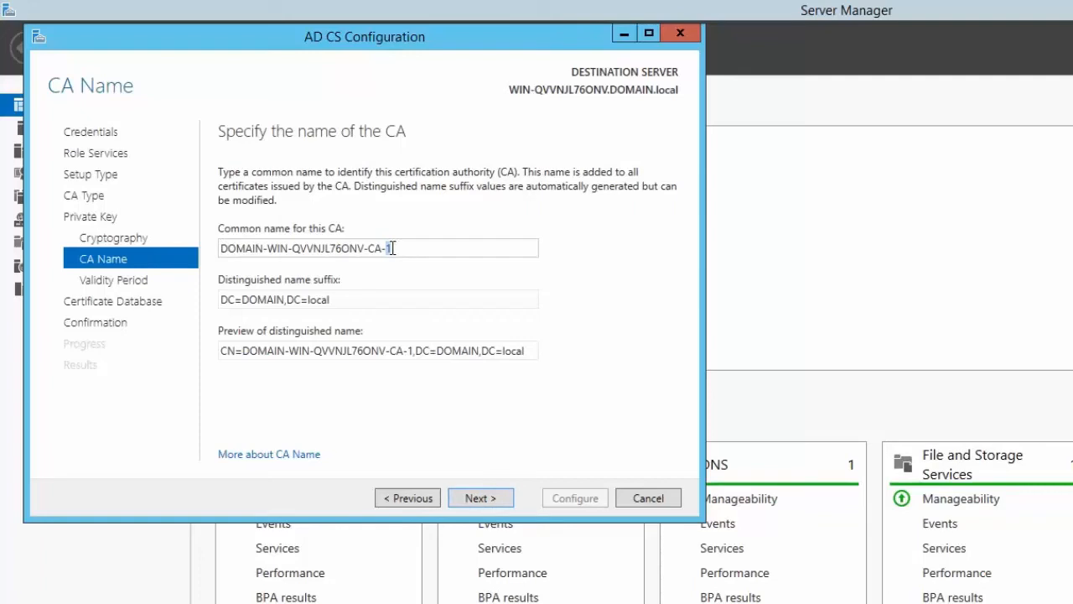
pyautogui.press('BackSpace')
pyautogui.press('BackSpace')
pyautogui.press('BackSpace')
pyautogui.press('BackSpace')
pyautogui.press('BackSpace')
pyautogui.press('BackSpace')
pyautogui.press('BackSpace')
pyautogui.press('BackSpace')
pyautogui.press('BackSpace')
pyautogui.press('BackSpace')
pyautogui.press('BackSpace')
pyautogui.press('BackSpace')
pyautogui.press('BackSpace')
pyautogui.press('BackSpace')
pyautogui.press('BackSpace')
pyautogui.press('BackSpace')
pyautogui.press('BackSpace')
pyautogui.press('BackSpace')
pyautogui.press('BackSpace')
pyautogui.press('BackSpace')
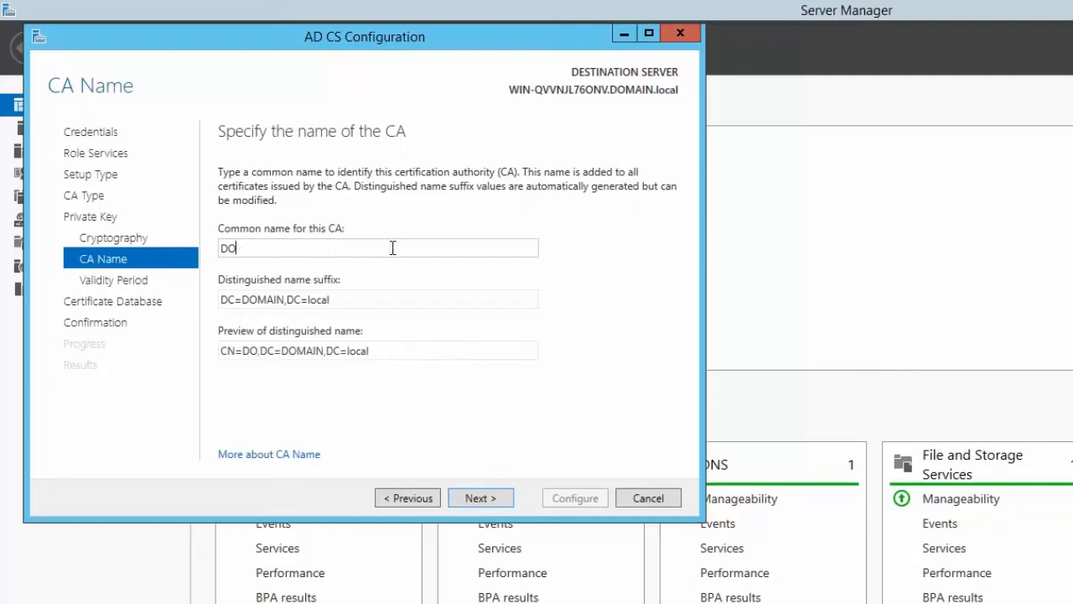
pyautogui.write('DPo')
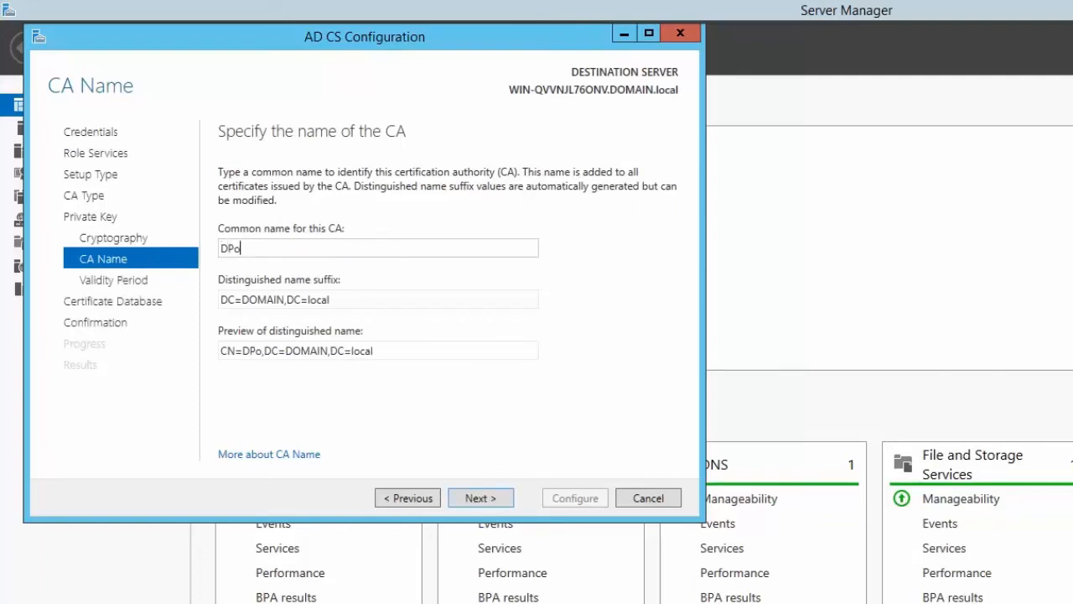
pyautogui.write('DServi')
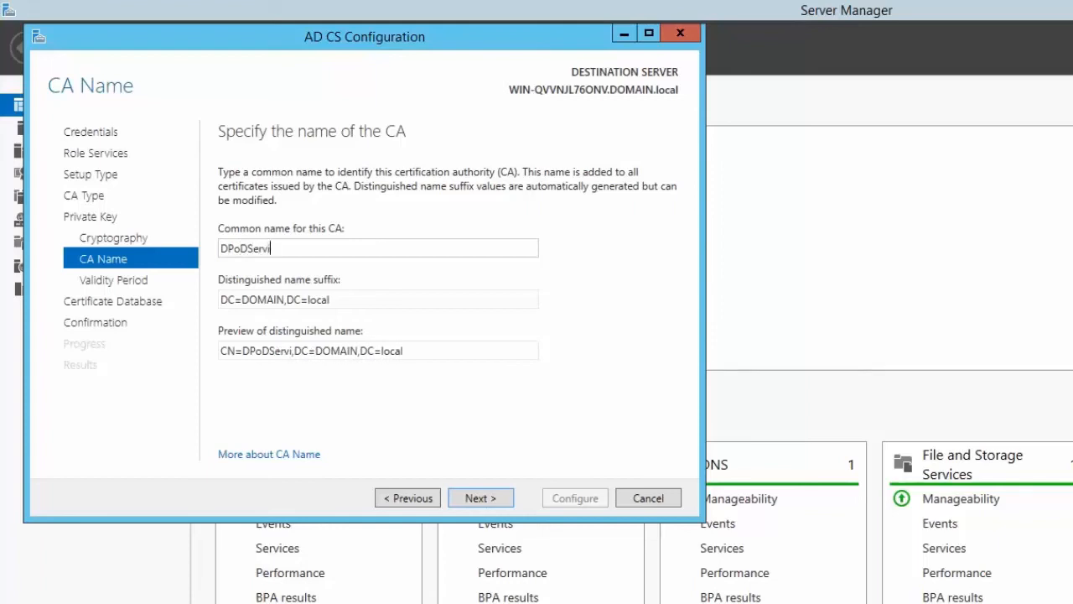
pyautogui.write('ce')
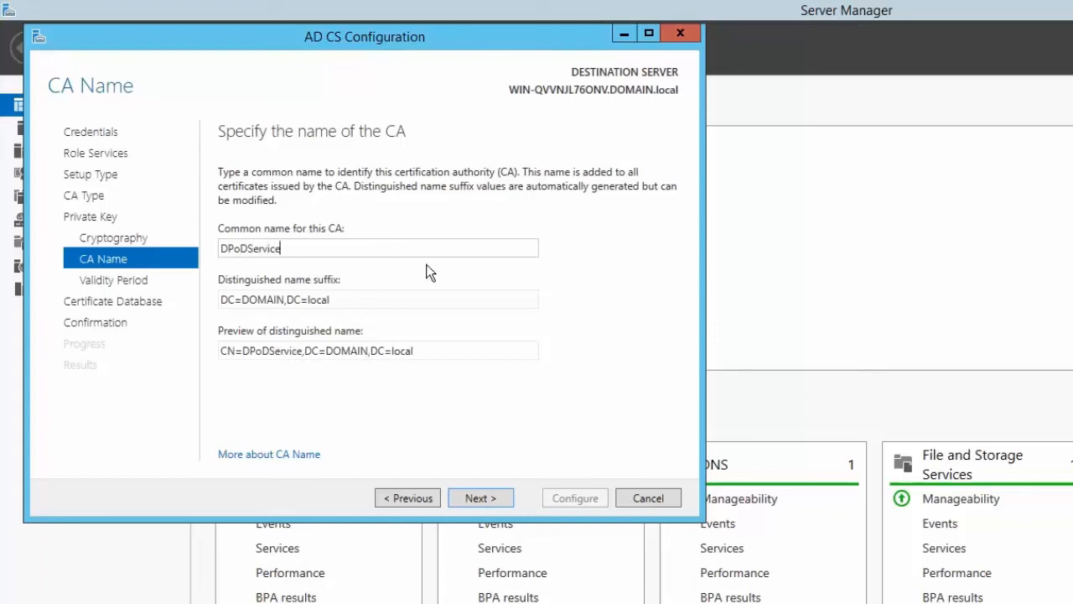
pyautogui.click(478, 496)
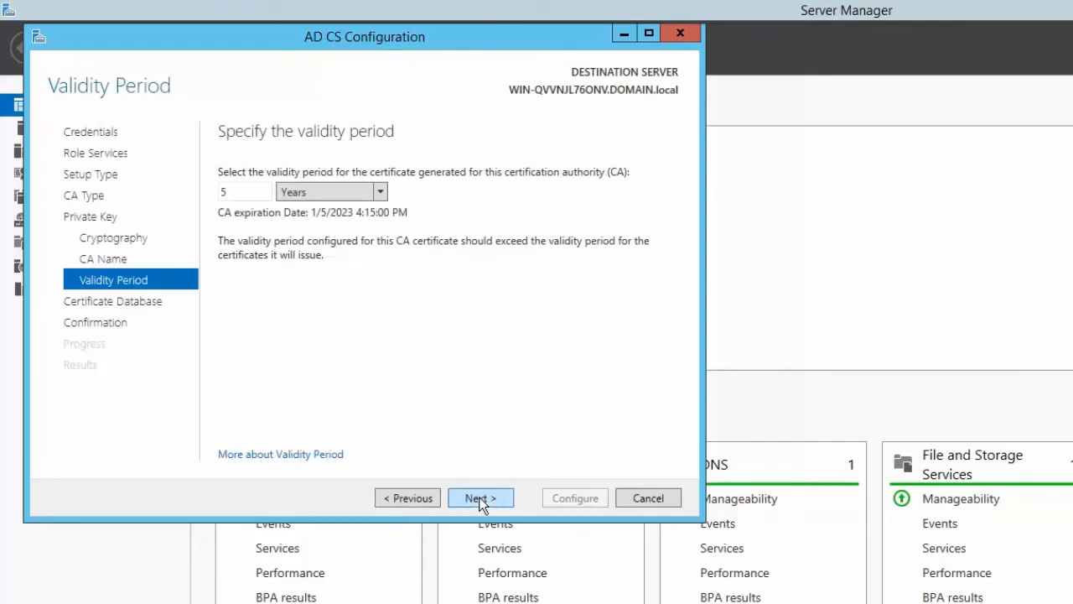
# Keep the 5-year validity period and the default certificate database locations, and run the AD CS configuration.
pyautogui.click(481, 502)
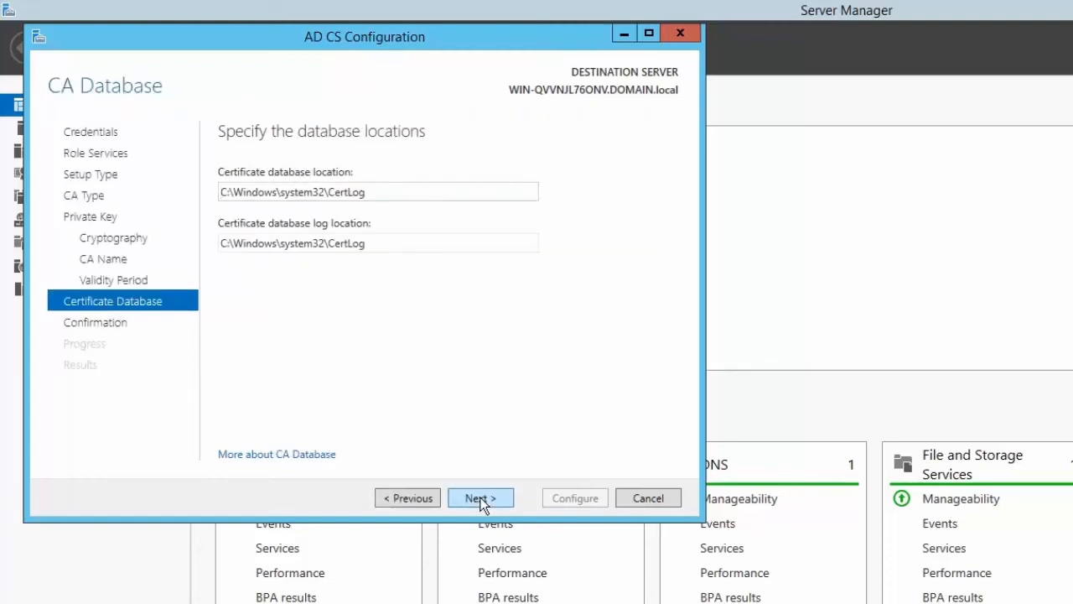
pyautogui.click(481, 500)
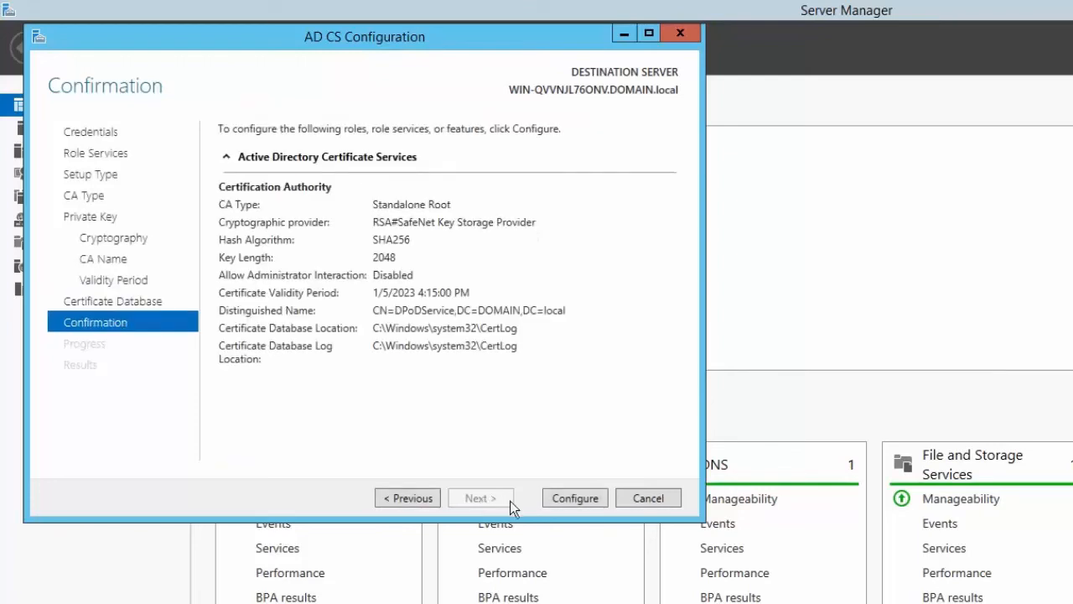
pyautogui.click(574, 498)
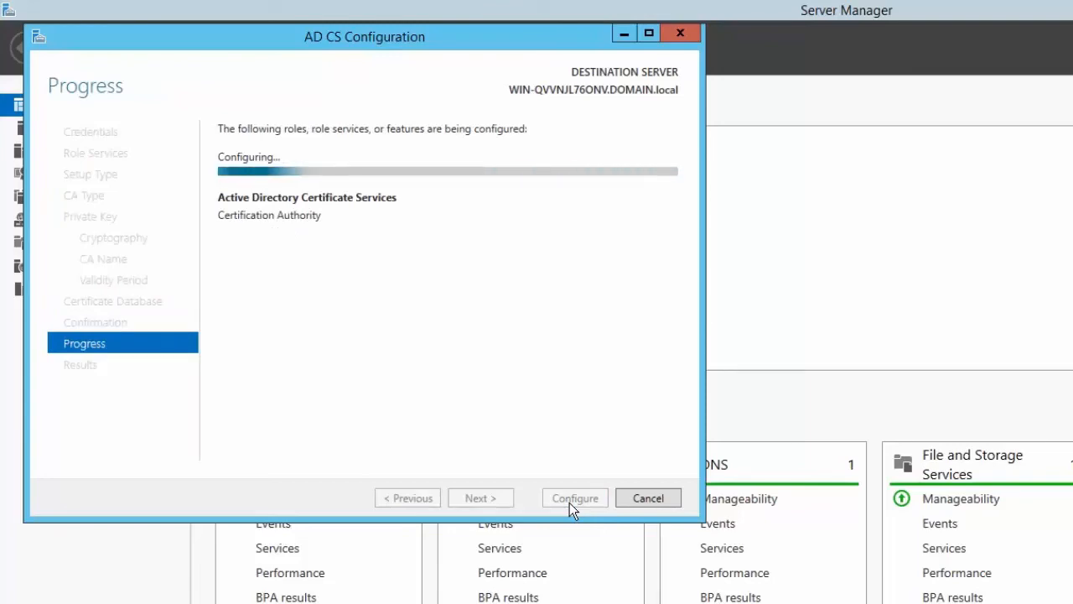
# Switch to the administrator Command Prompt and change the directory to Desktop\DPoDService.
pyautogui.click(516, 450)
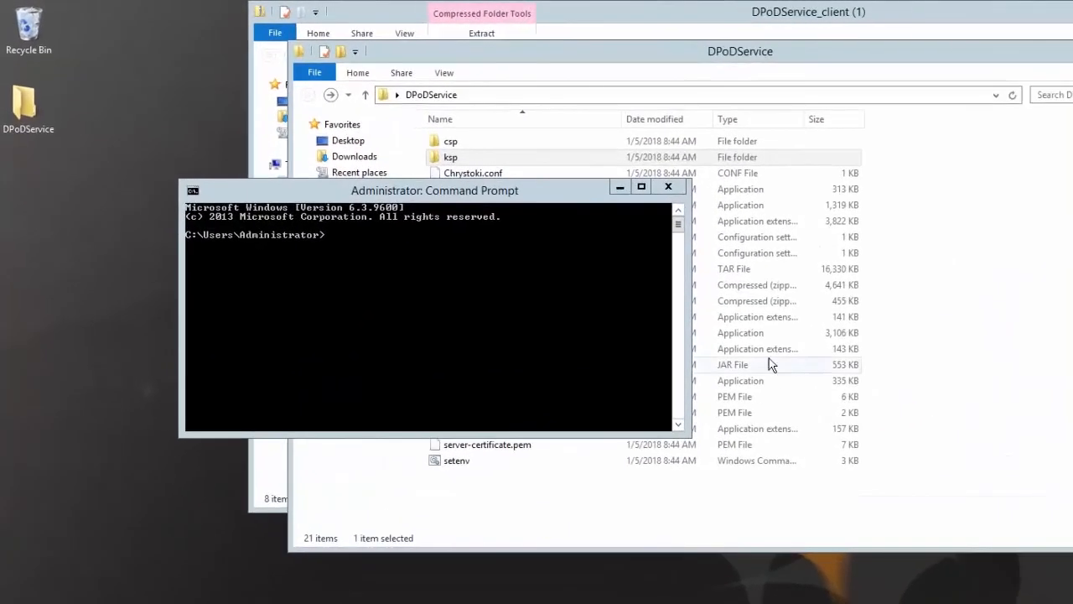
pyautogui.click(628, 268)
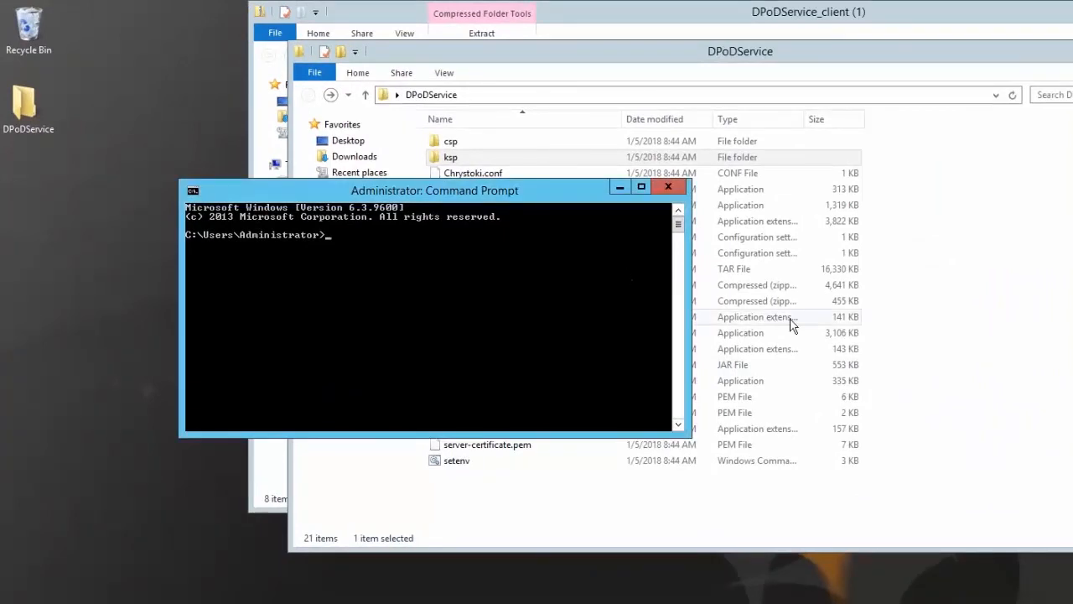
pyautogui.write('cd Desktop\\')
pyautogui.write('DPoDServic')
pyautogui.write('e')
pyautogui.press('Return')
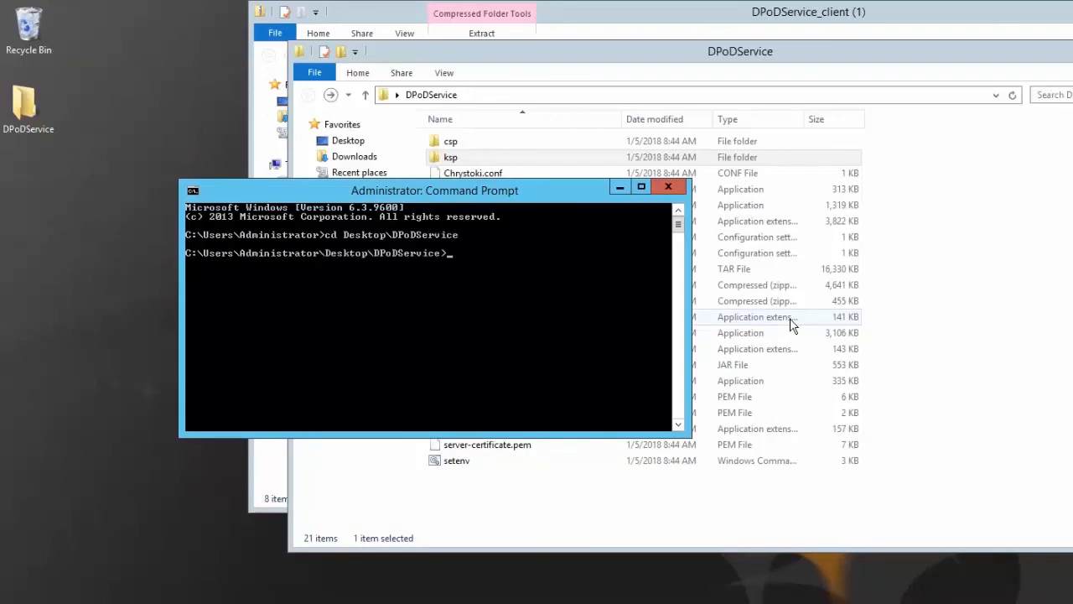
# Verify the CA keys with certutil -verifykeys and minimize the Command Prompt.
pyautogui.write('certutil -verifykeys')
pyautogui.press('Return')
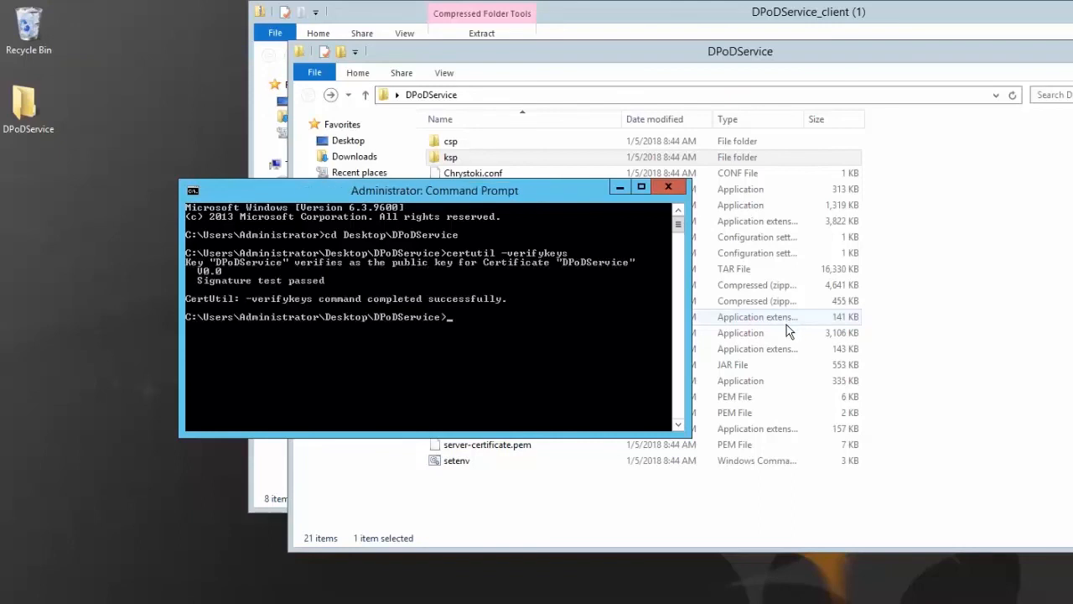
pyautogui.click(621, 189)
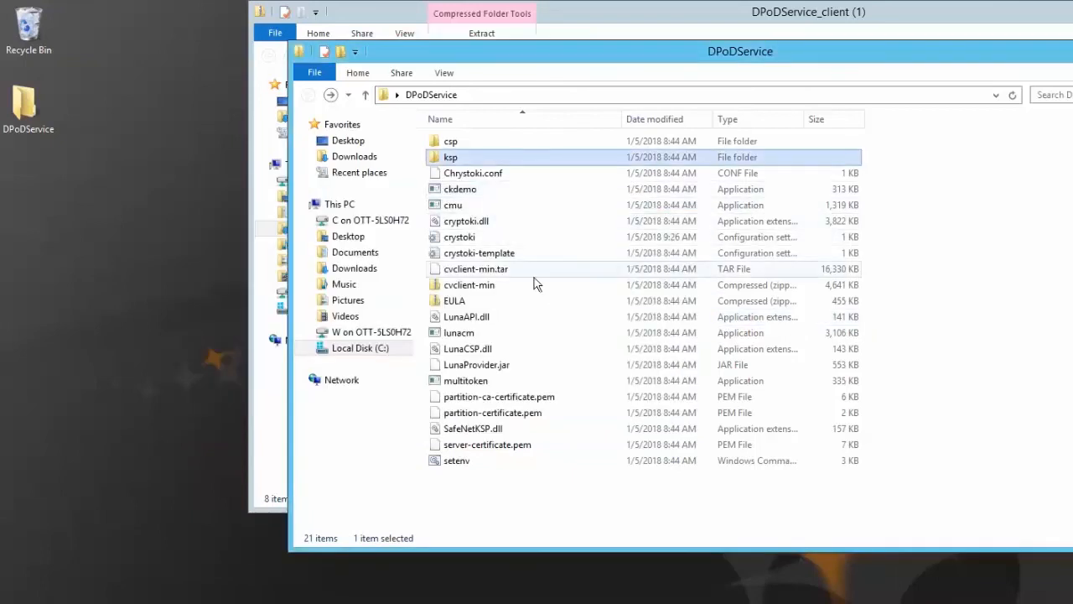
# Run lunacm from the DPoDService folder as administrator.
pyautogui.click(511, 333)
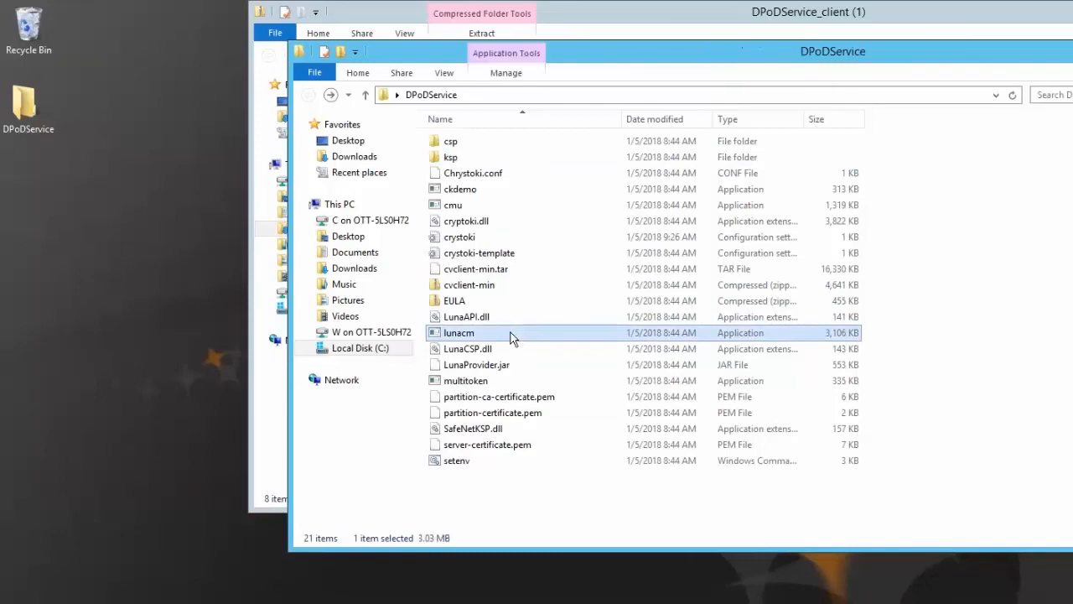
pyautogui.rightClick(510, 333)
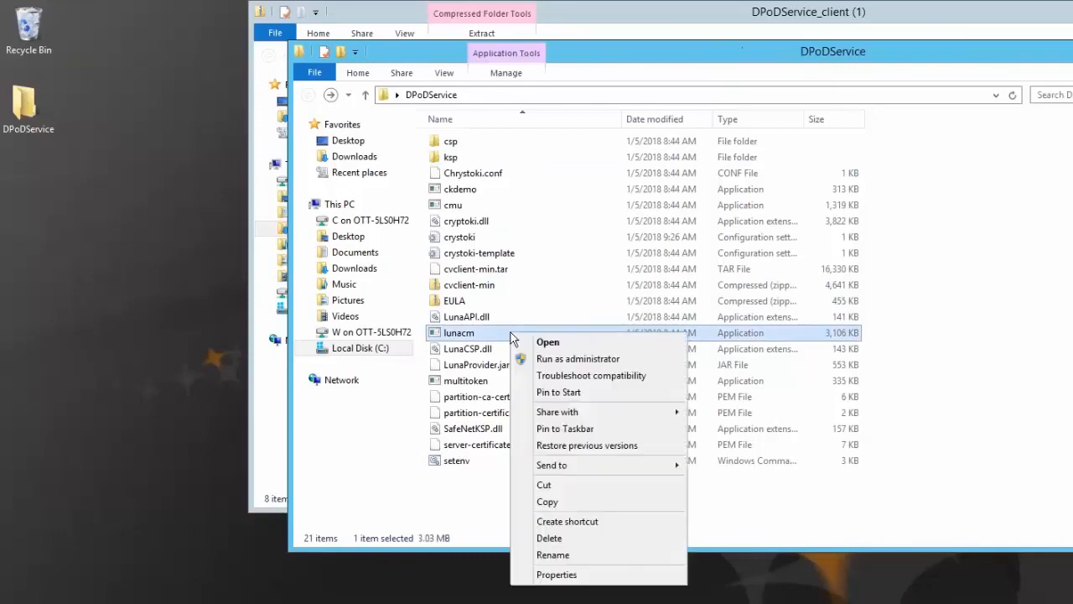
pyautogui.click(560, 359)
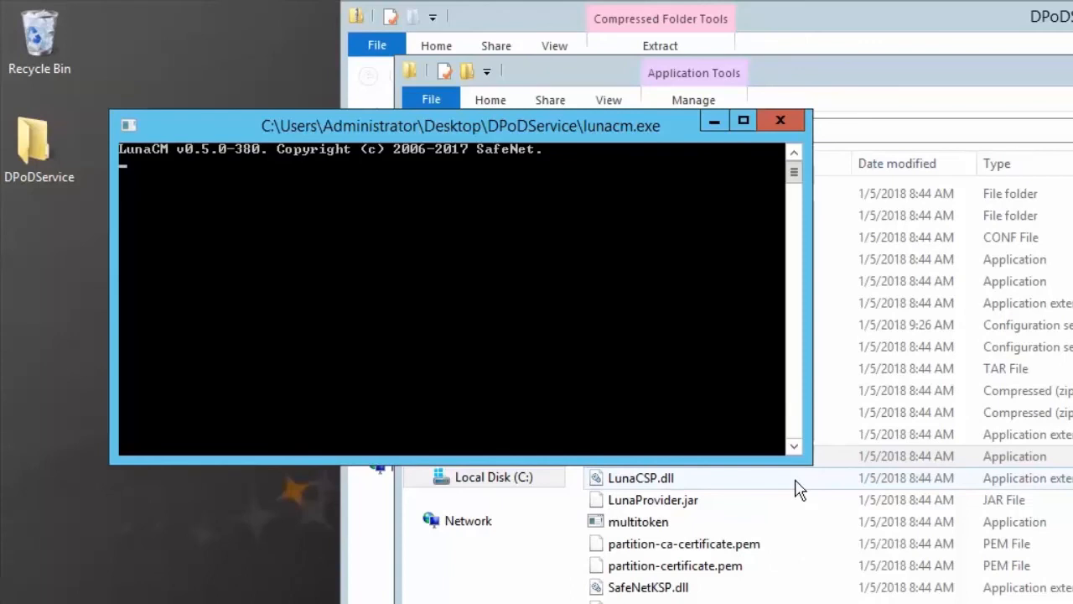
# Log in to the partition as Crypto Officer with the role password and list the partition contents.
pyautogui.write('ro')
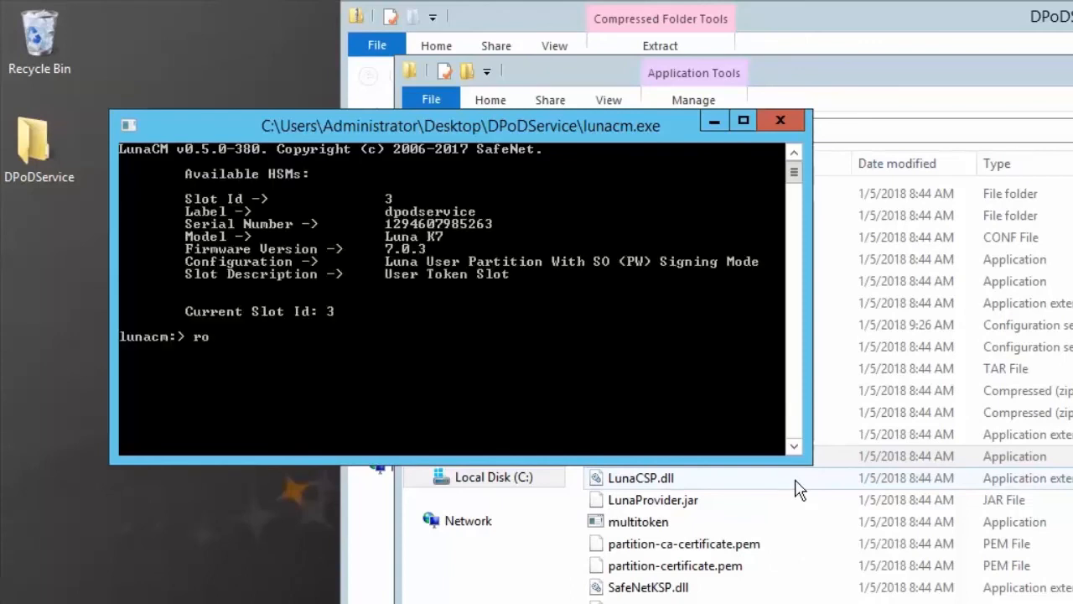
pyautogui.write('le login -name Crypto ')
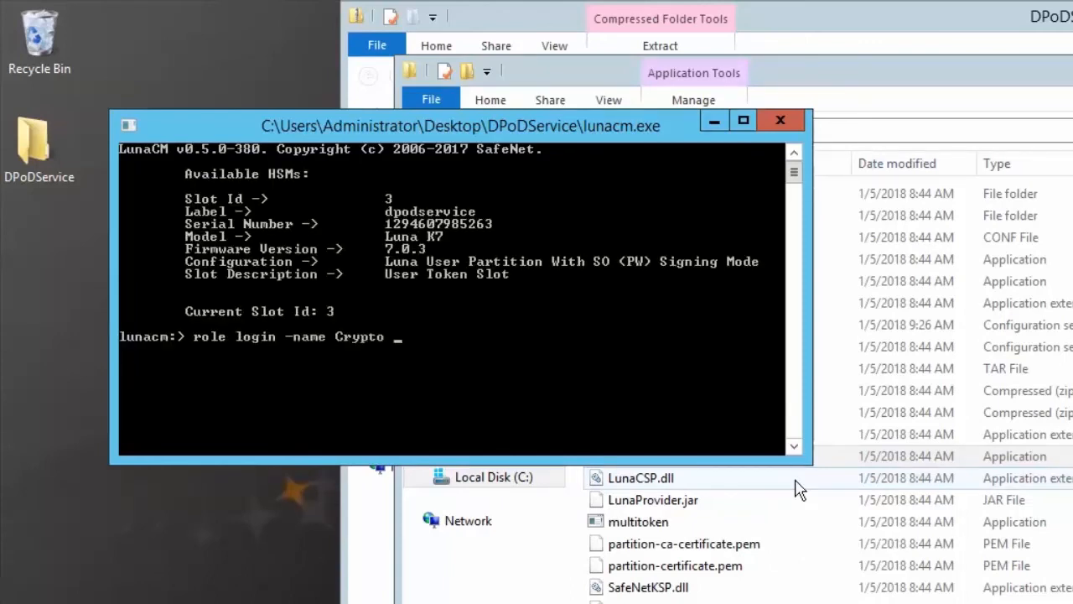
pyautogui.write('Officer')
pyautogui.press('Return')
pyautogui.write('***')
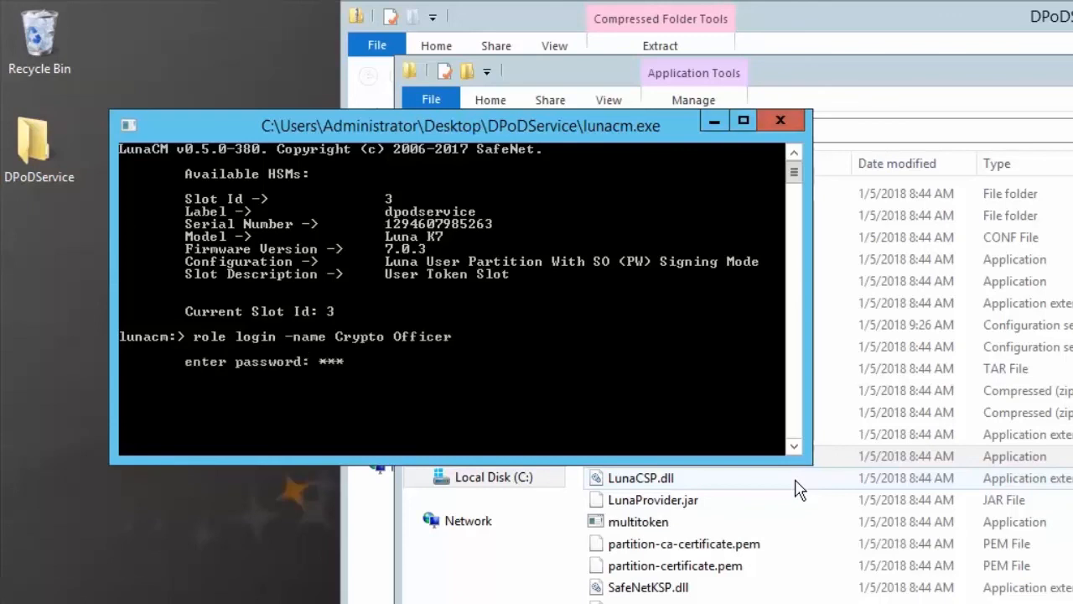
pyautogui.write('*****')
pyautogui.press('Return')
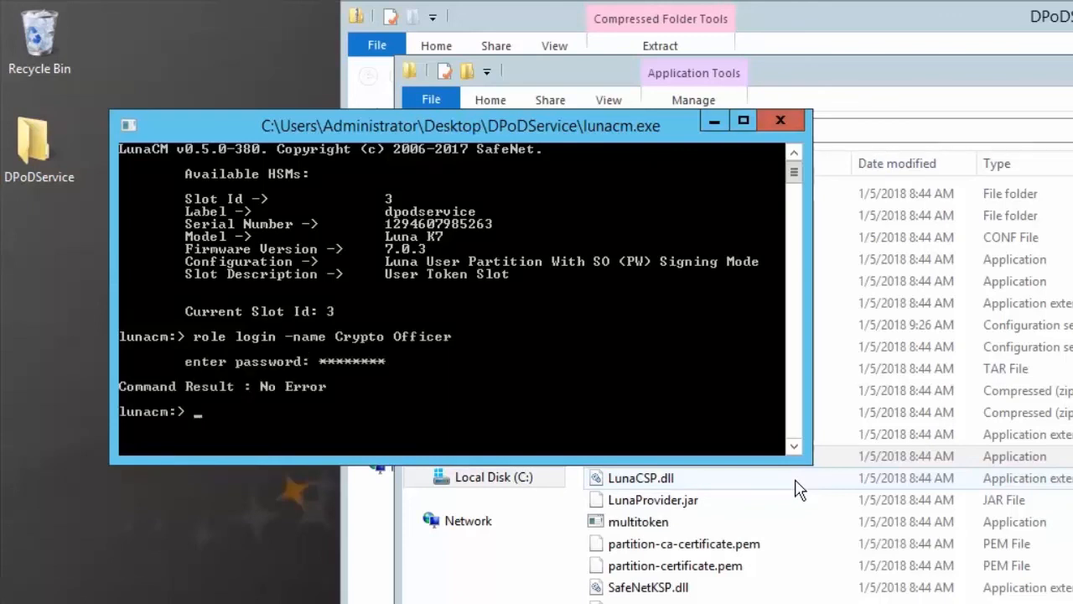
pyautogui.write('partition contents')
pyautogui.press('Return')
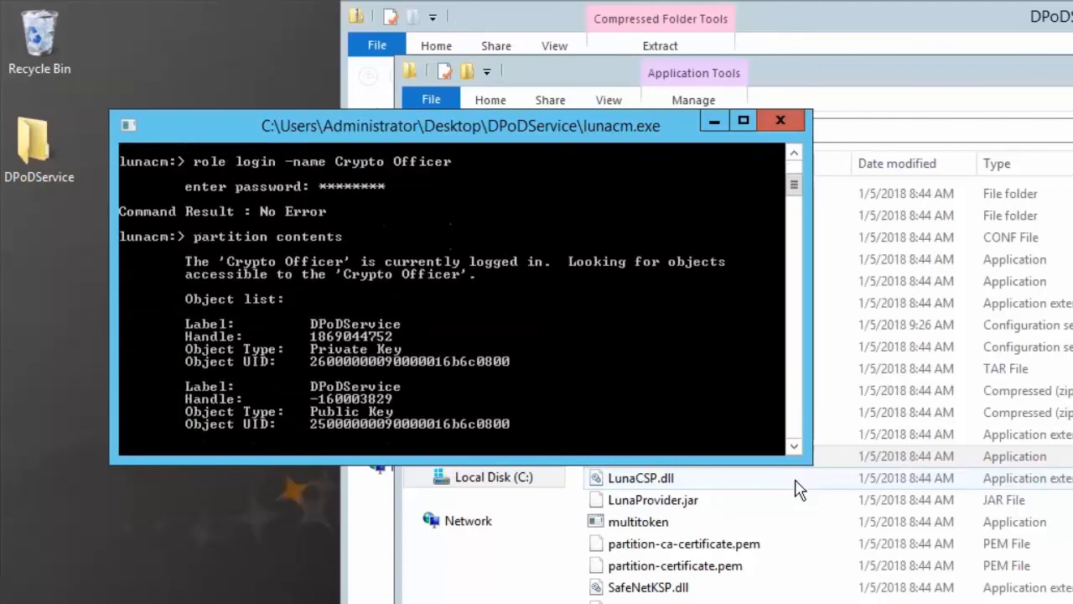